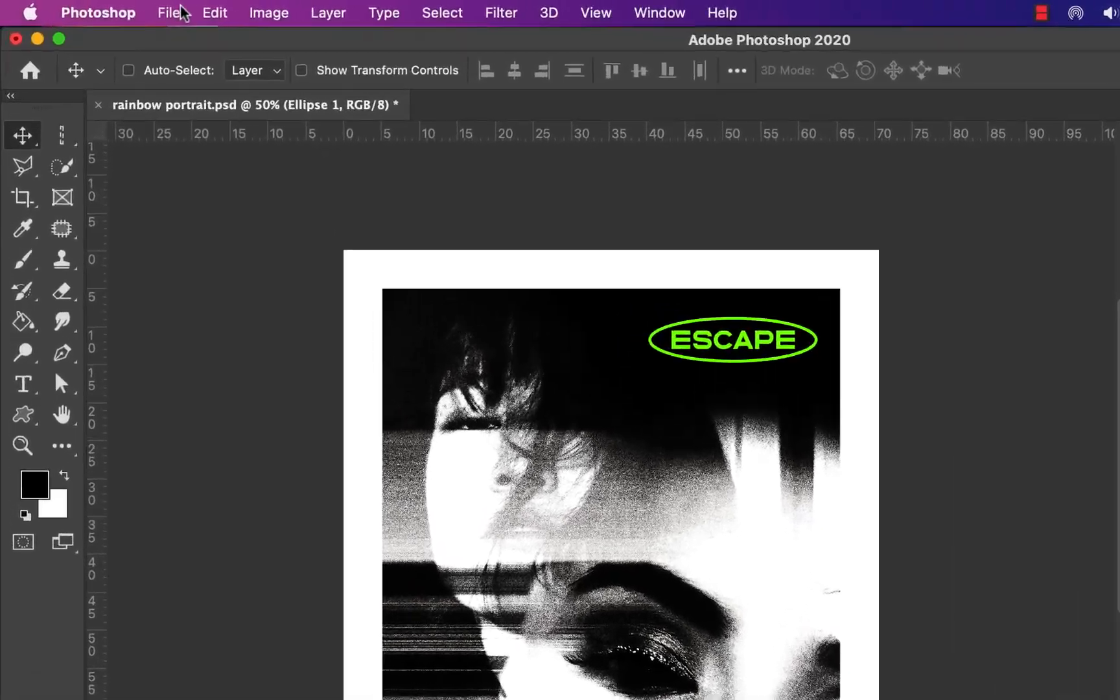
Create a new document 1000 pixels wide and 1000 pixels high
left_click(122, 9)
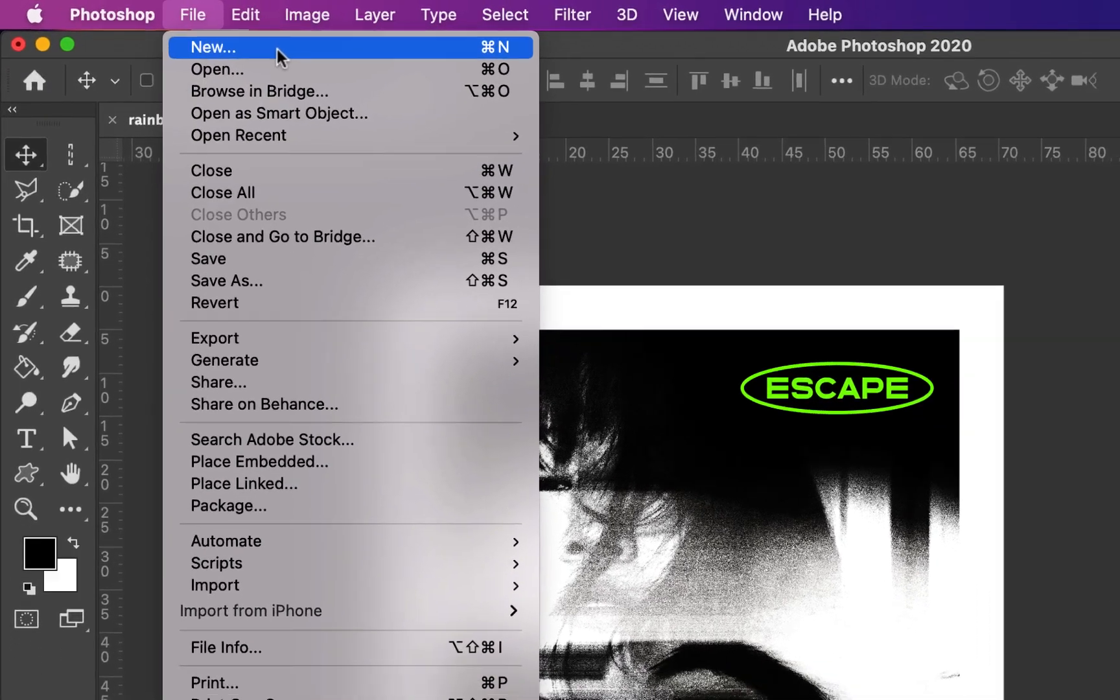
left_click(271, 56)
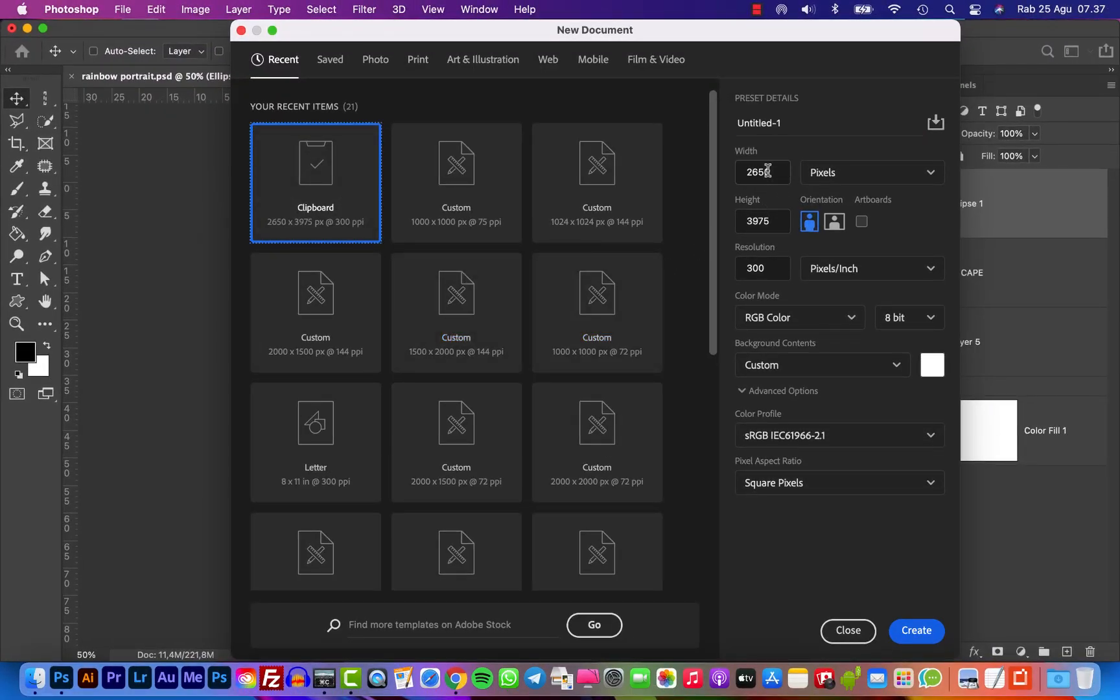
type("1000")
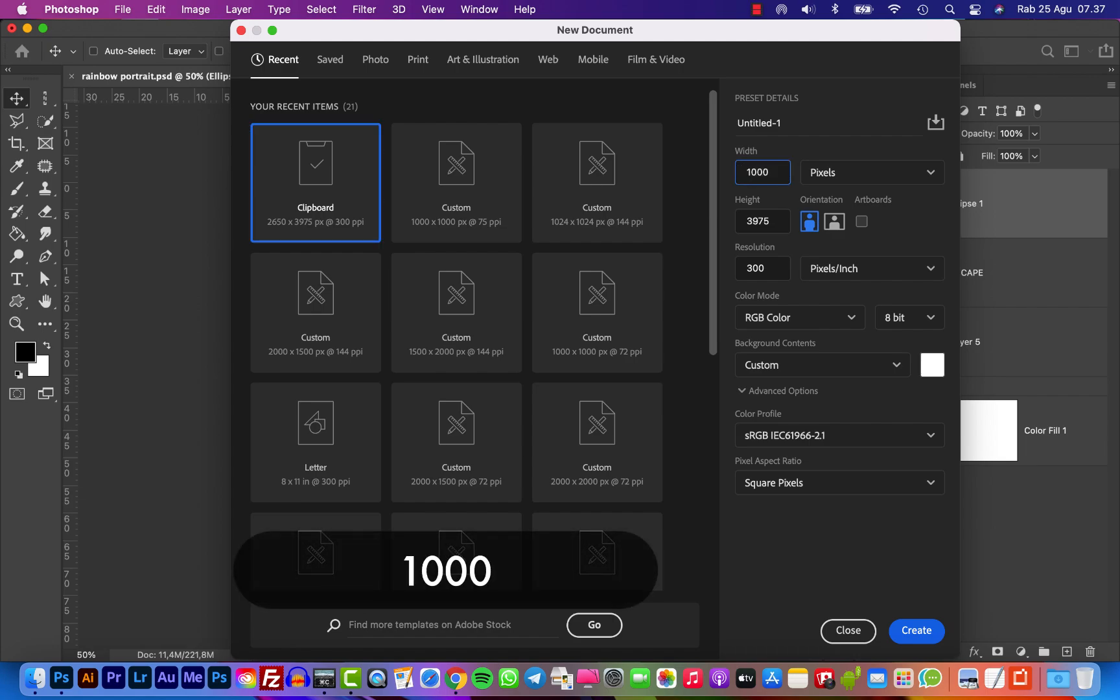
key("Tab")
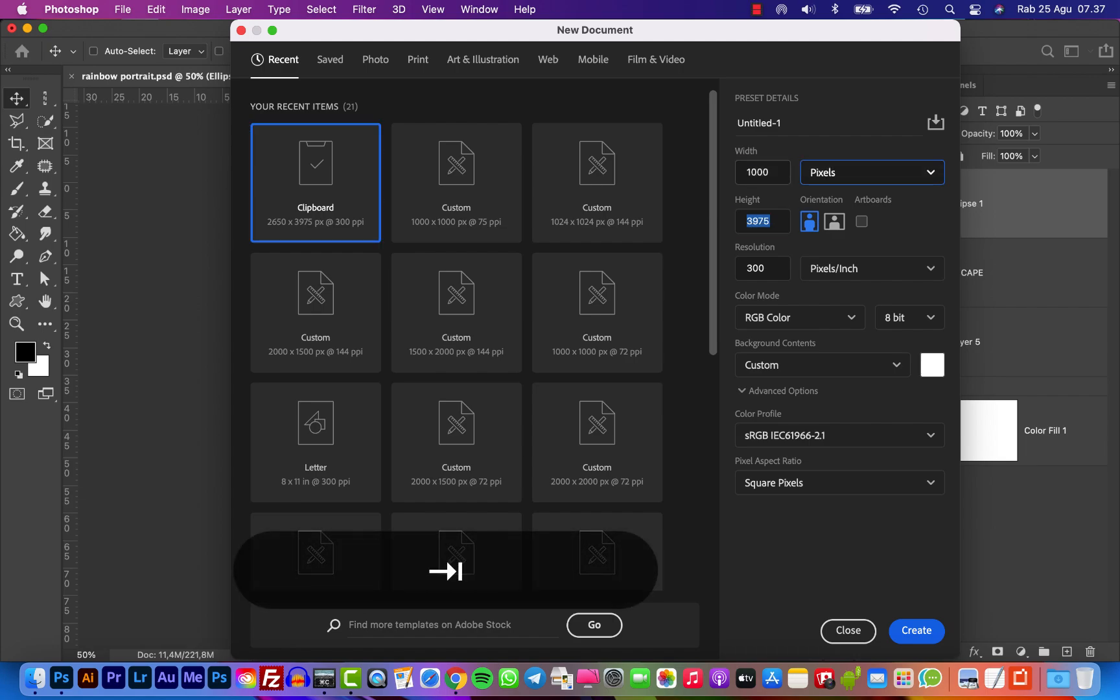
key("Tab")
type("1000")
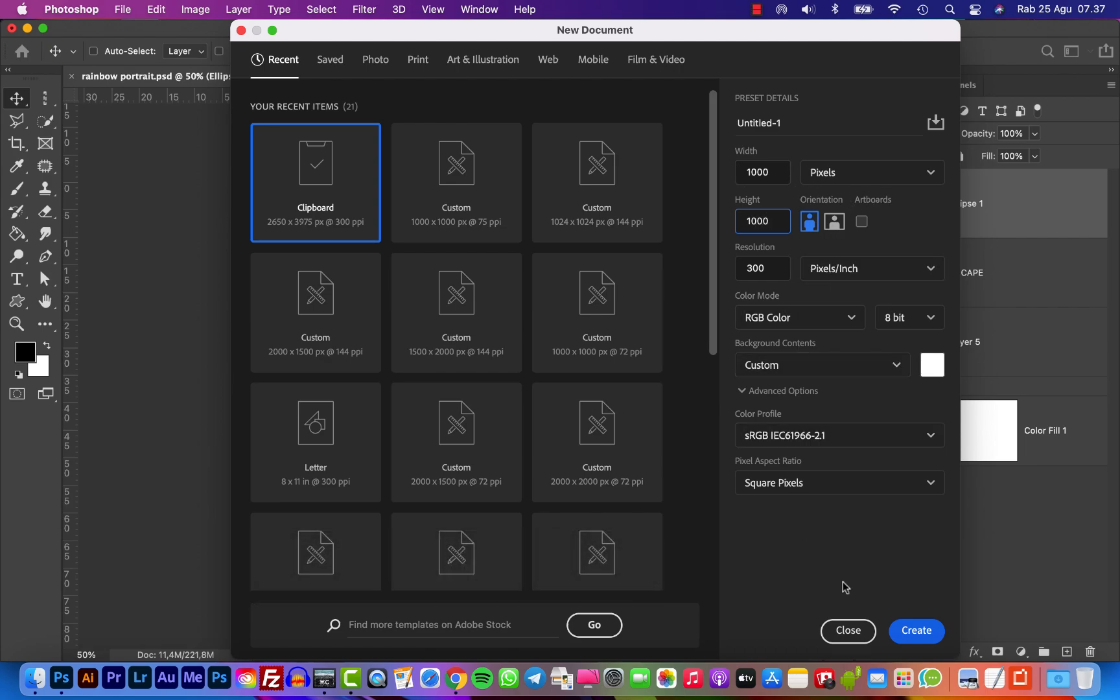
left_click(914, 630)
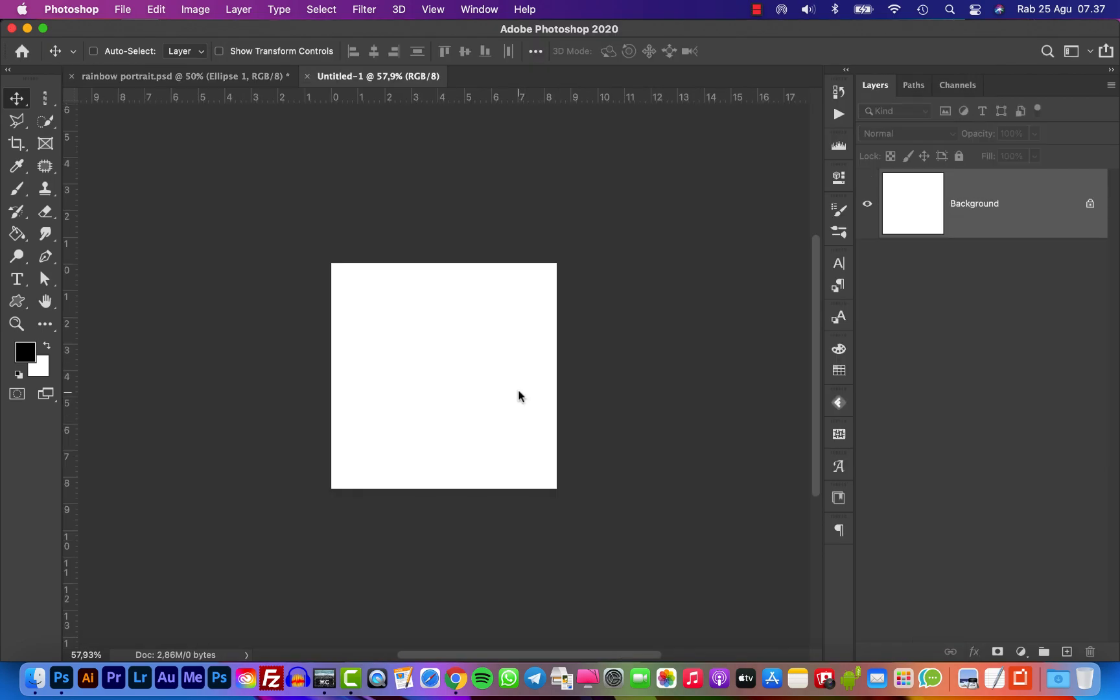
Place attractive-beautiful-beauty-bright-458768.jpg into the document, scaled to about 108% and positioned so the forehead and one eye fill the canvas
left_click(36, 677)
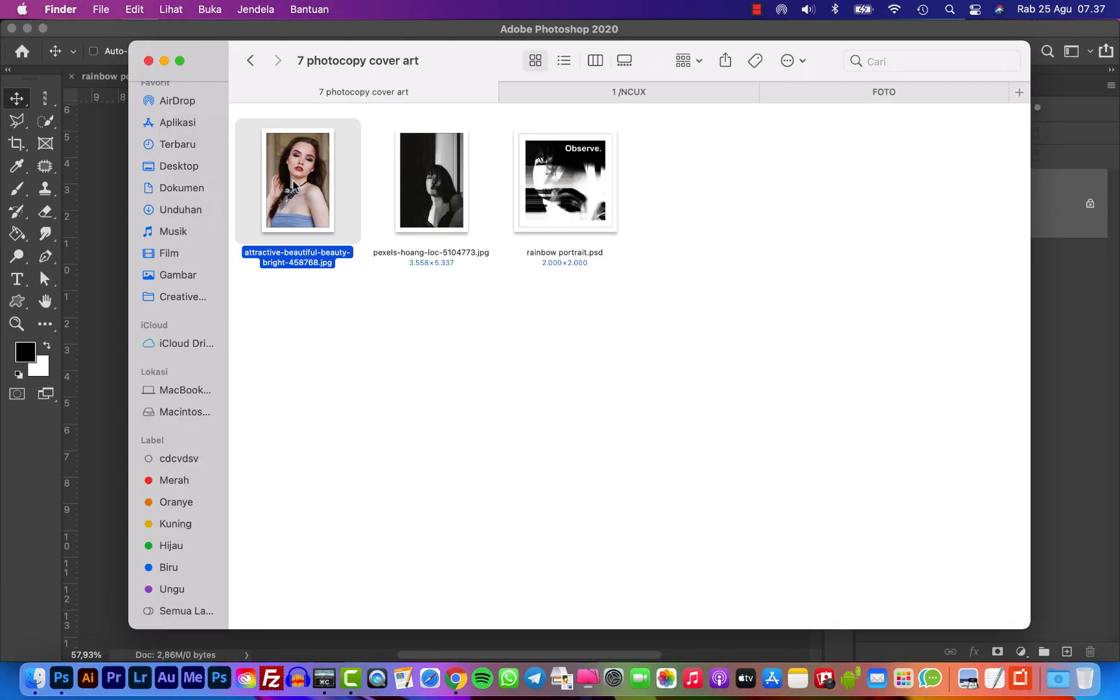
left_click_drag(293, 186, 96, 382)
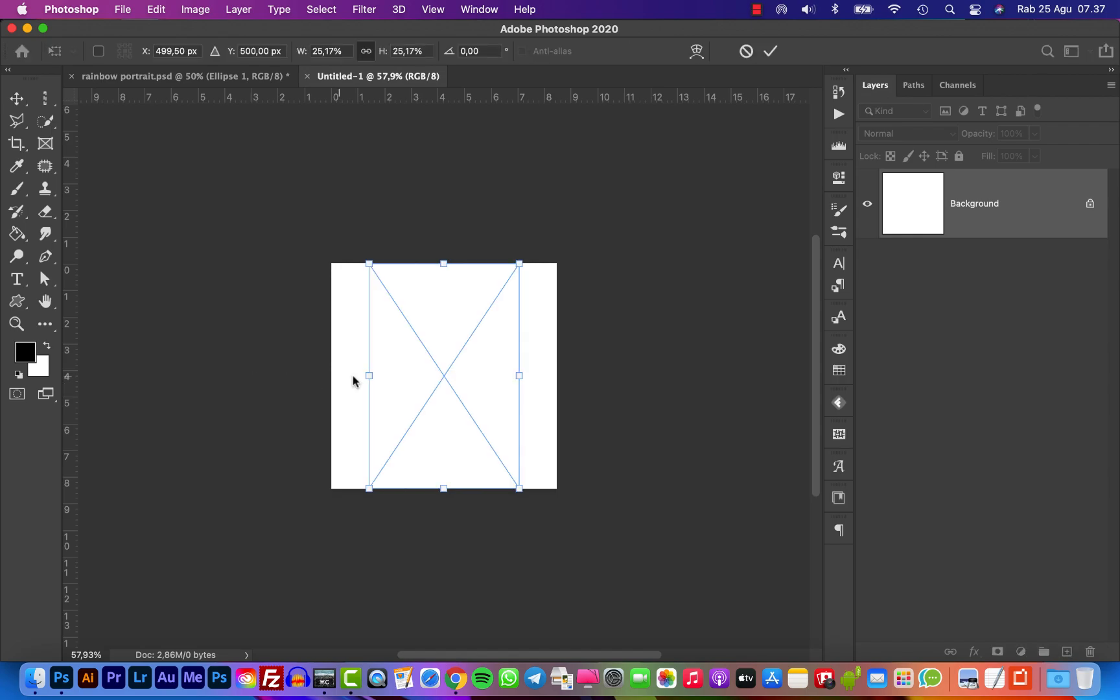
left_click_drag(518, 263, 664, 150)
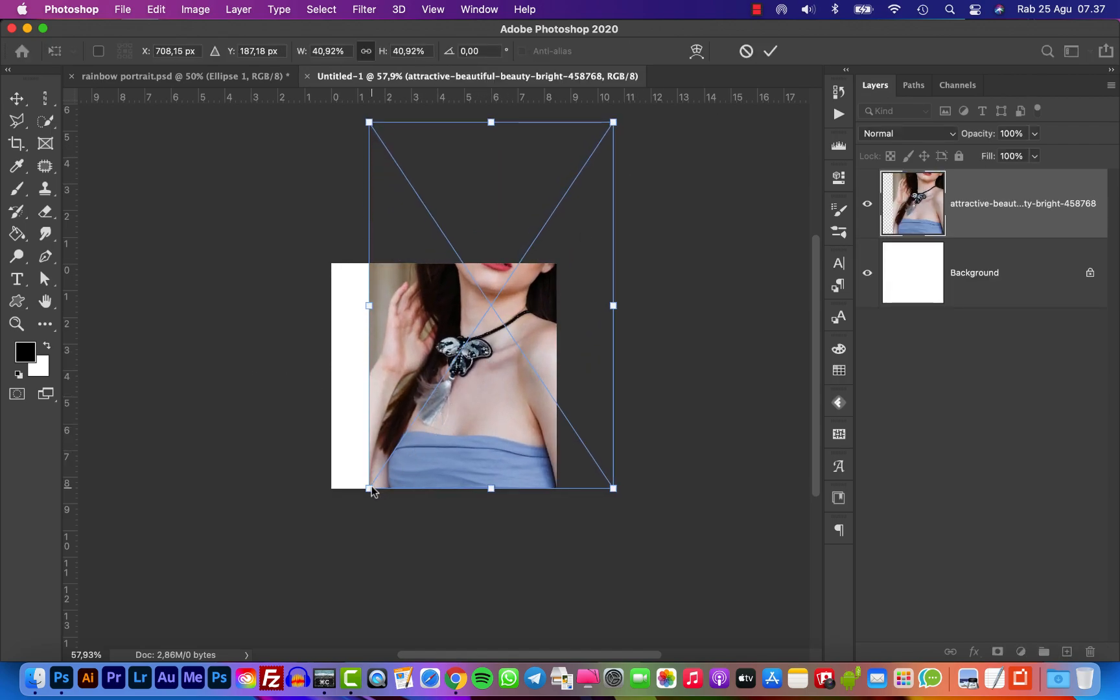
left_click_drag(371, 489, 160, 666)
left_click_drag(535, 400, 562, 529)
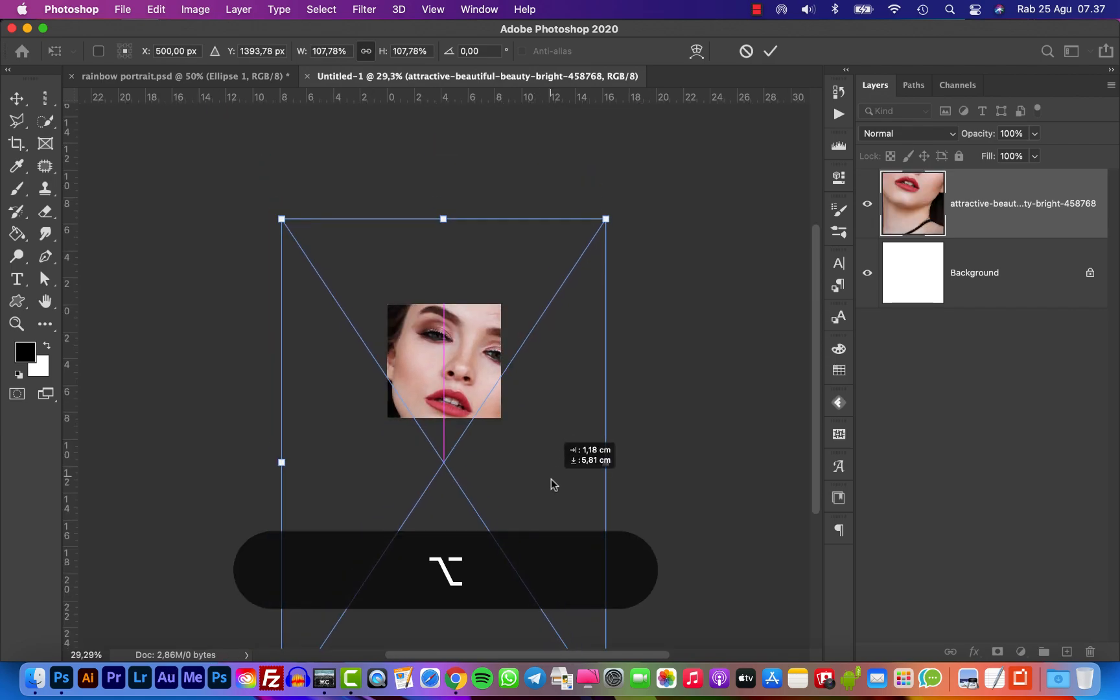
key("Return")
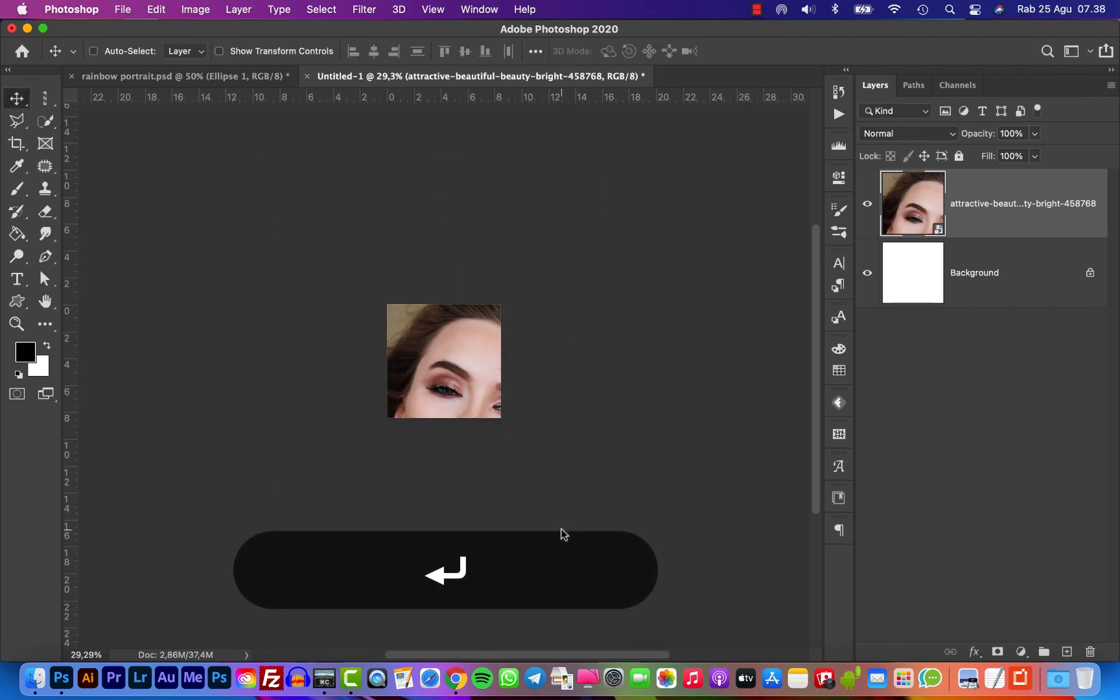
Copy the canvas-sized area of the placed portrait to a new layer and delete the original portrait layer
key("super+a")
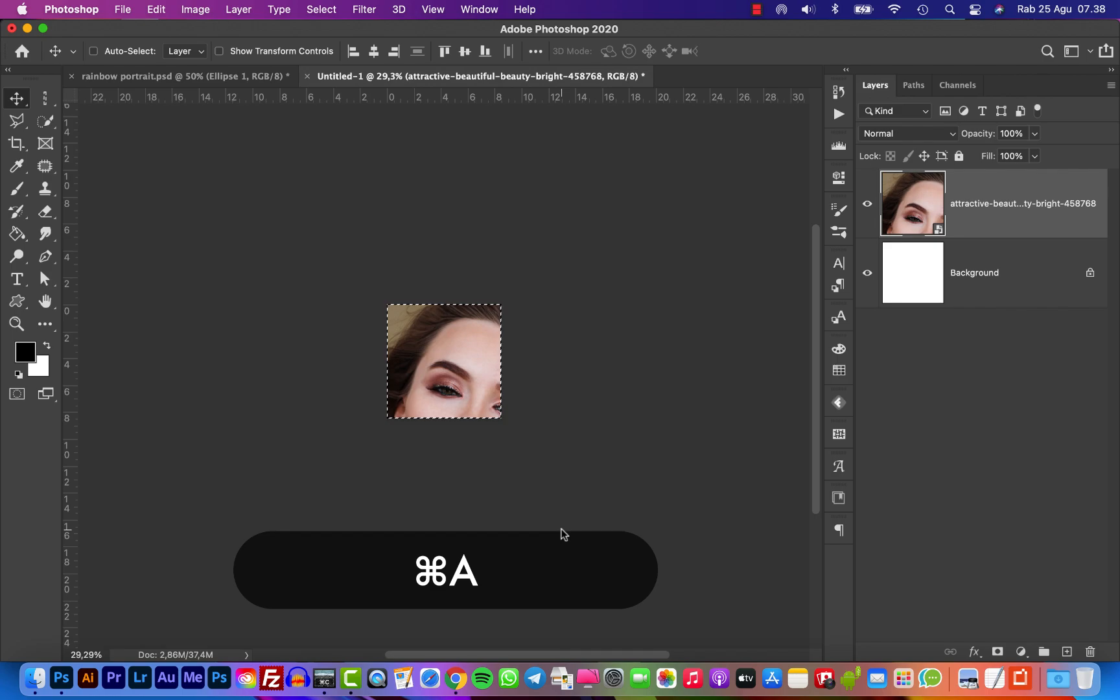
key("super")
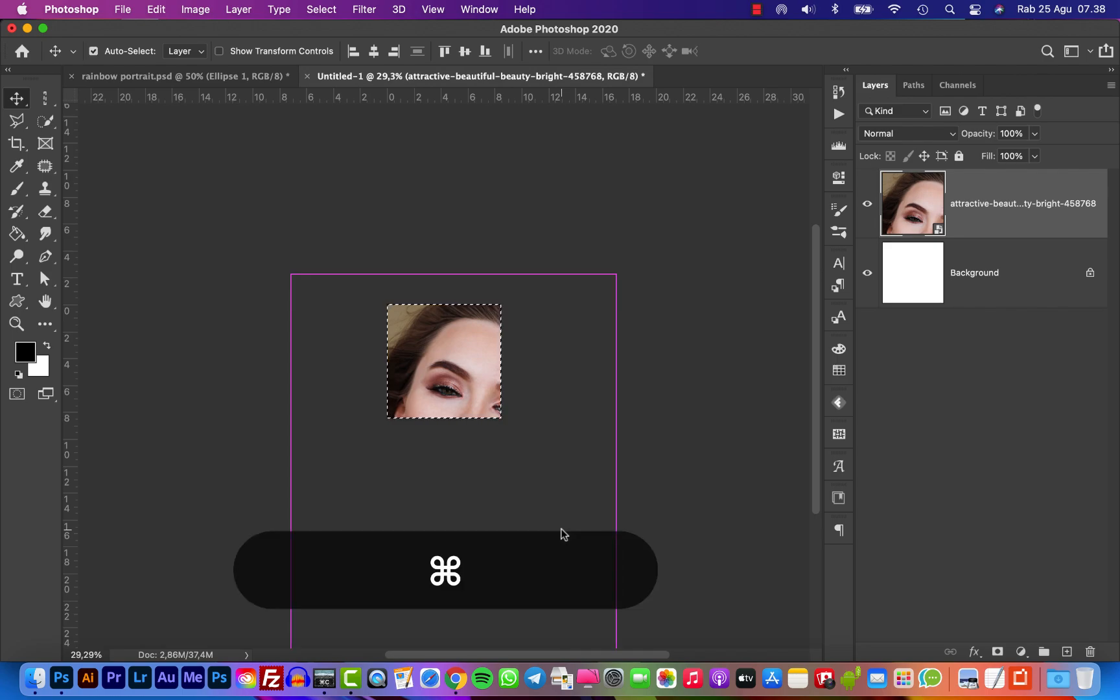
key("super+j")
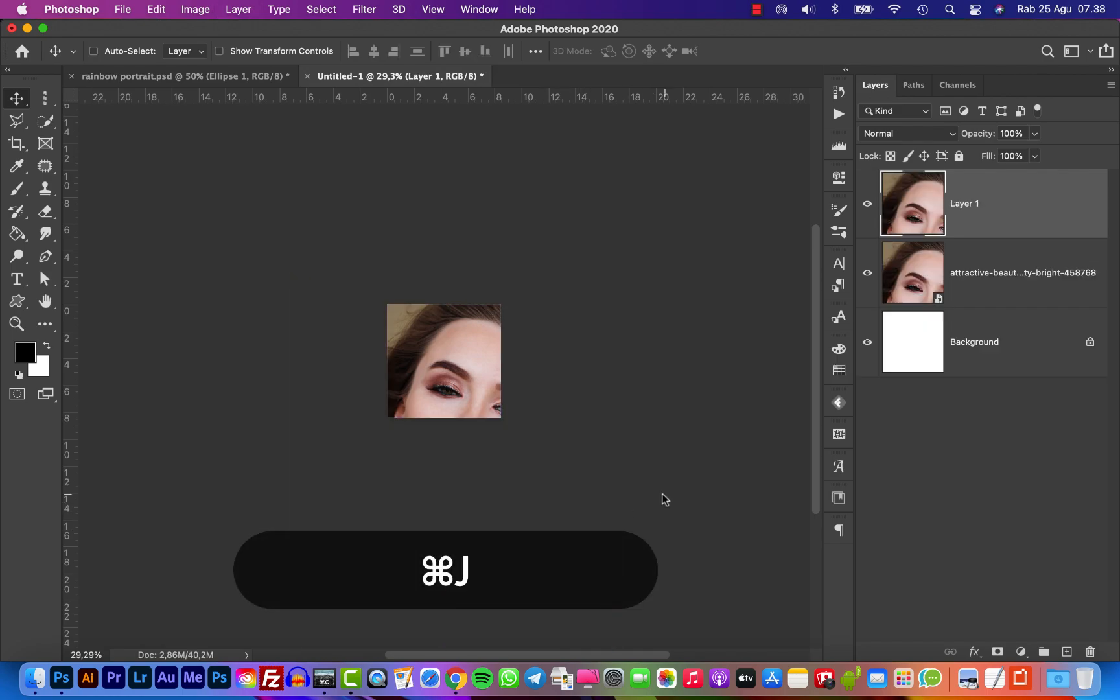
left_click(986, 279)
key("BackSpace")
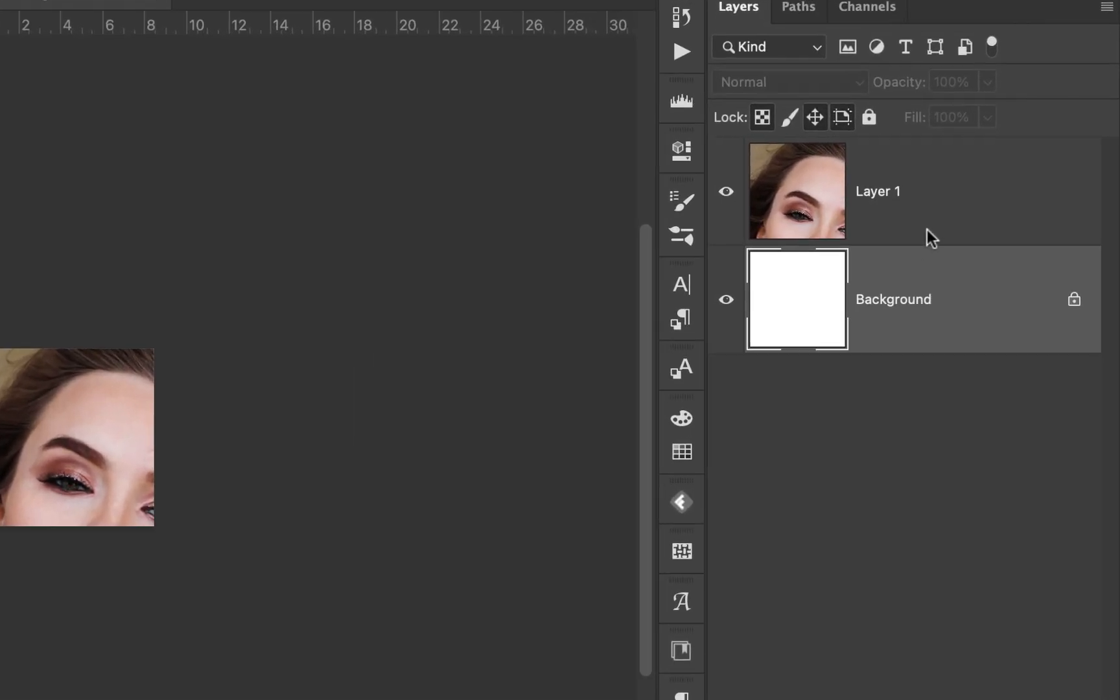
Convert the cropped portrait layer, Layer 1, to a smart object
left_click(997, 206)
right_click(929, 195)
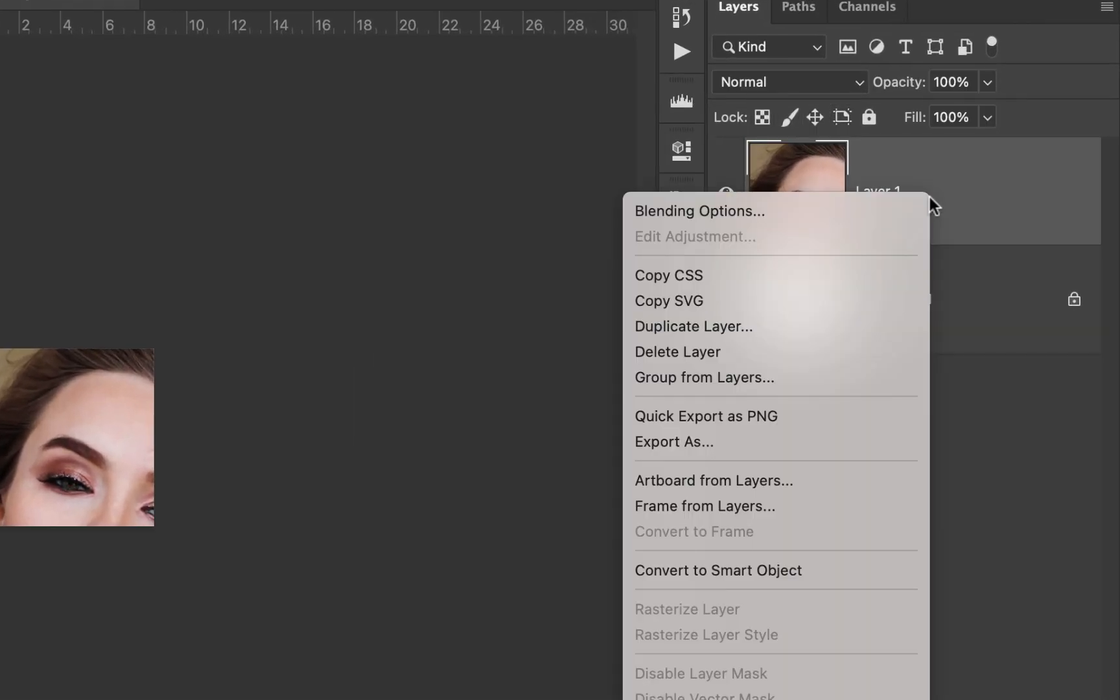
left_click(758, 570)
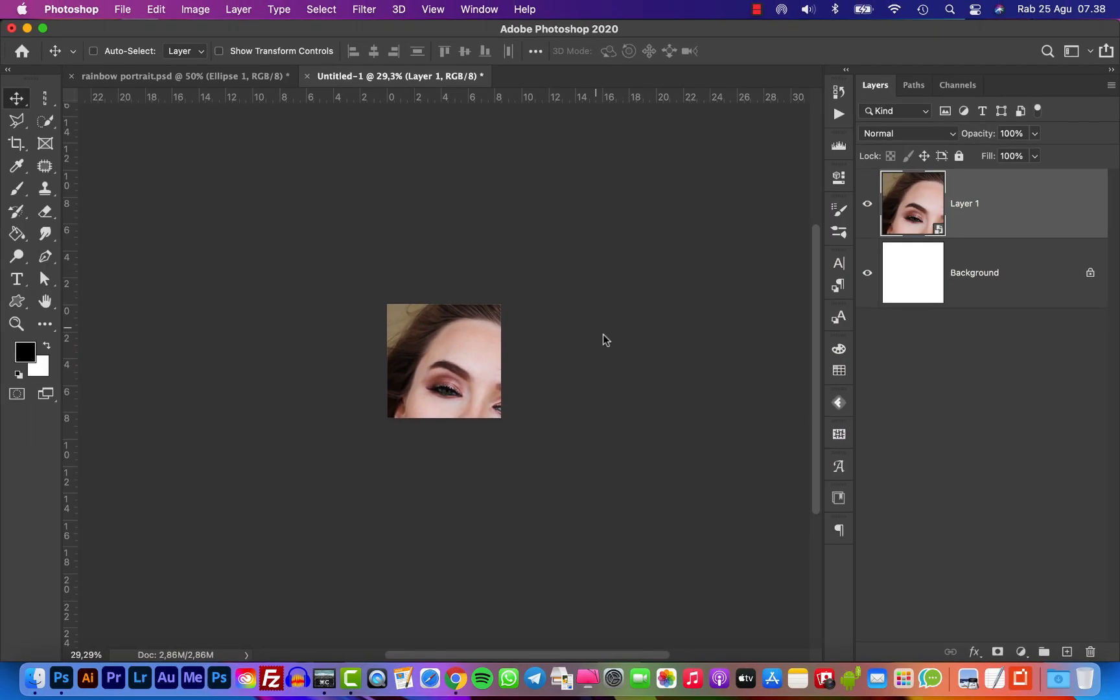
Select a single pixel column through the middle of the portrait's eye and copy it to a new layer
left_click(44, 98)
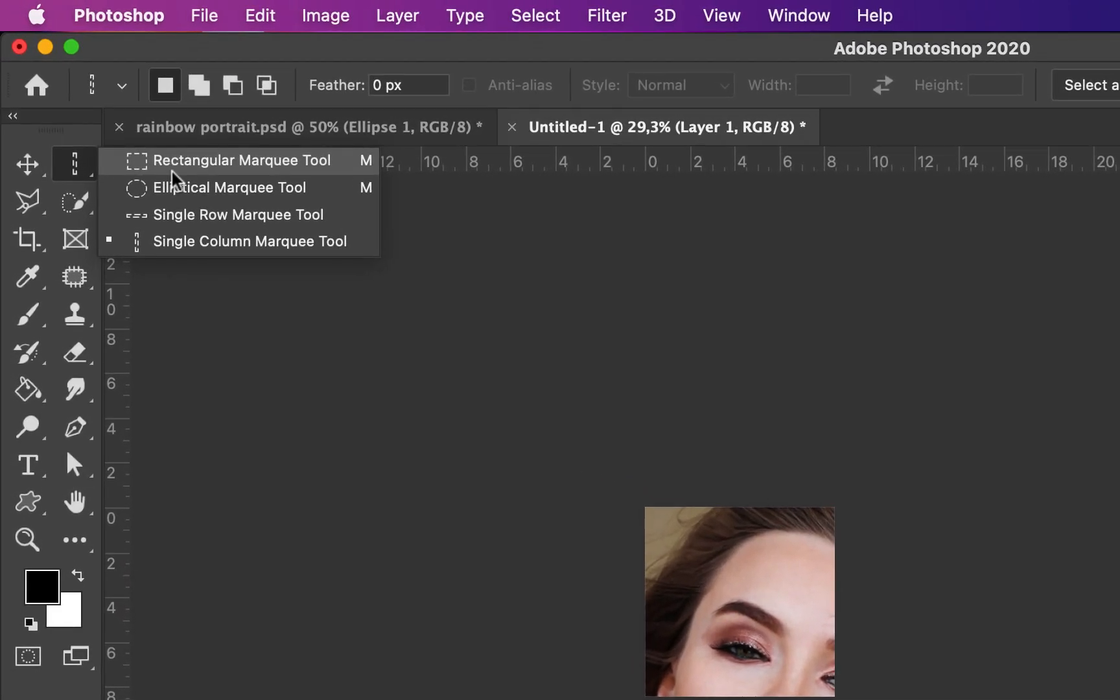
left_click(216, 243)
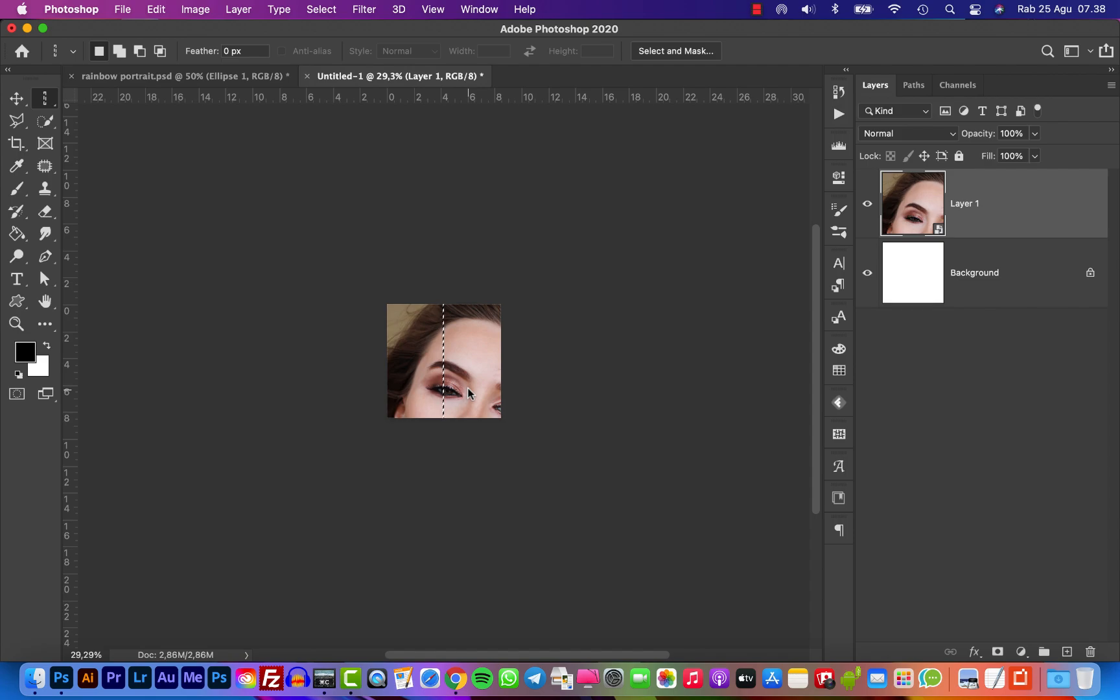
scroll(468, 392, "up", 5)
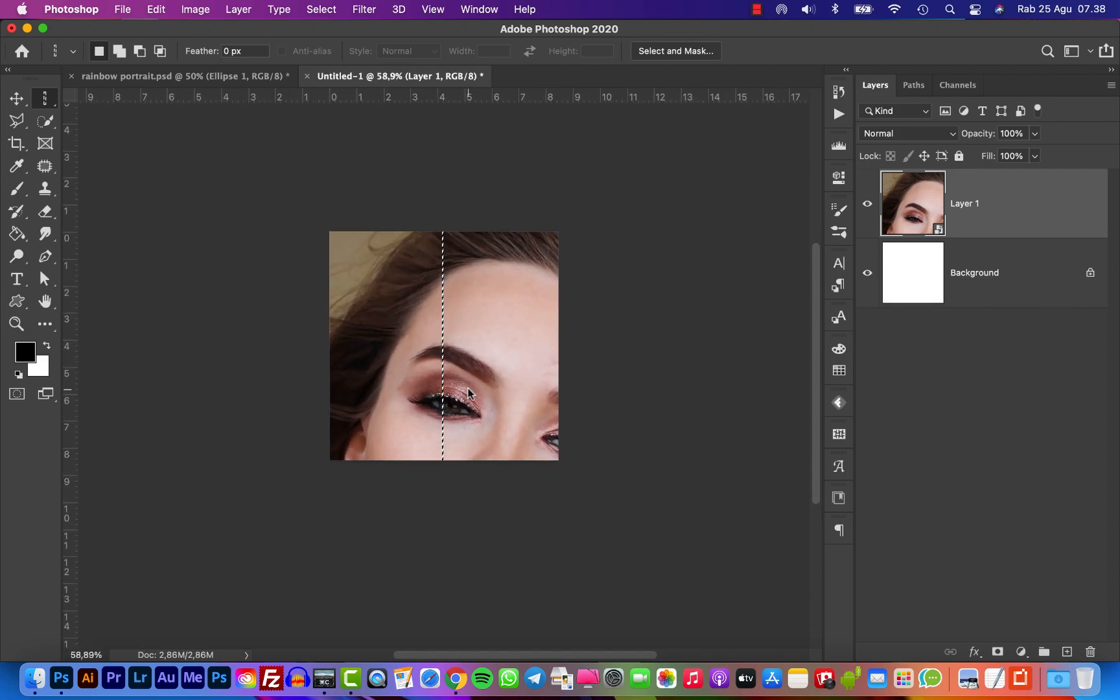
key("super+j")
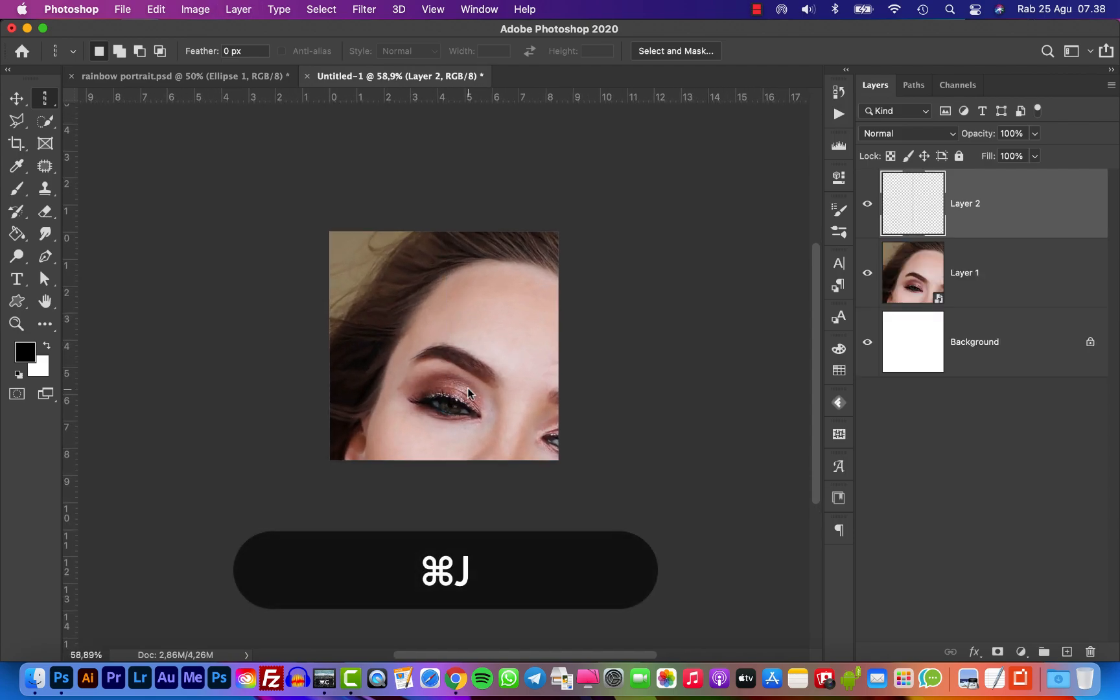
Stretch the copied pixel column across the full canvas width and set its layer's blend mode to Lighten
key("super+t")
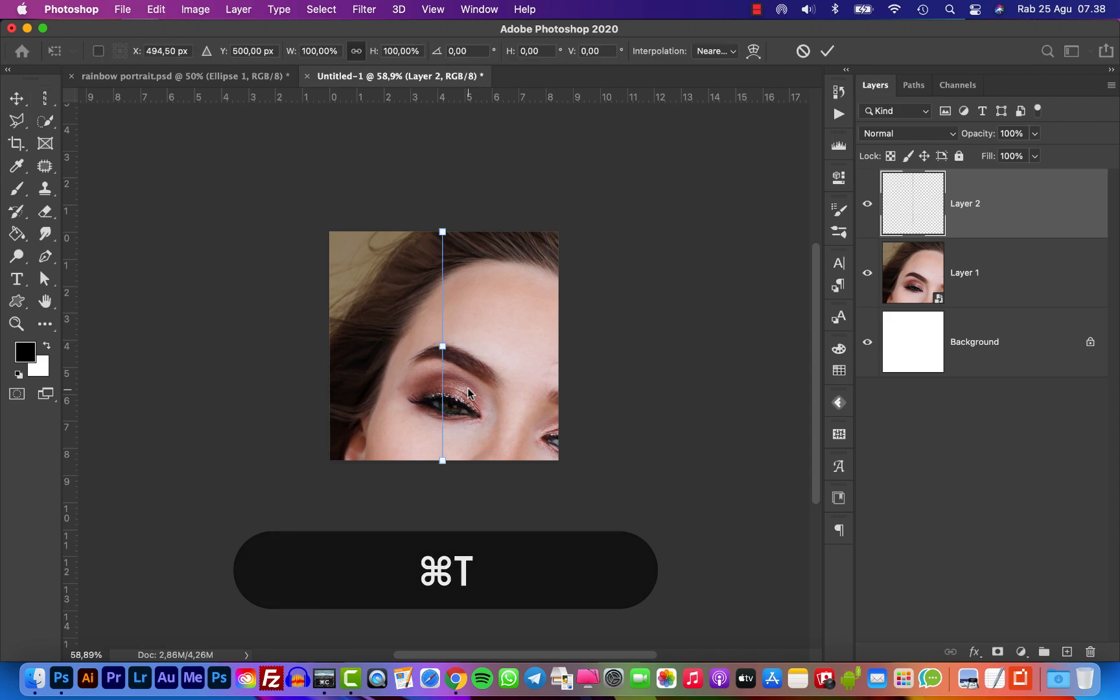
left_click_drag(445, 347, 559, 352)
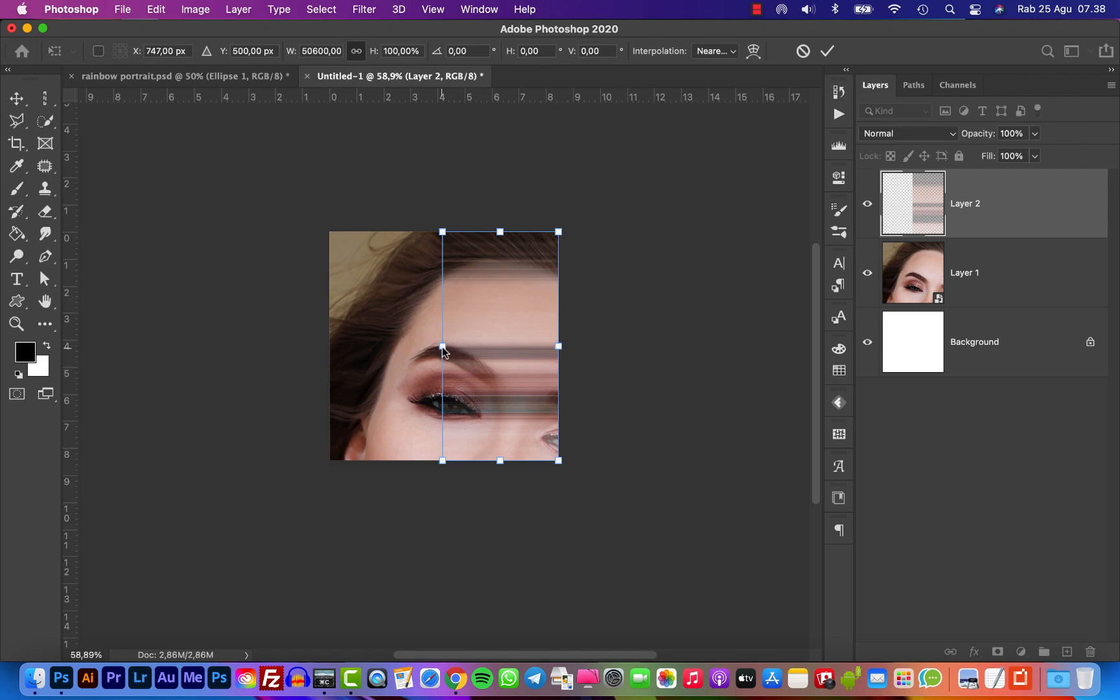
left_click_drag(442, 347, 329, 346)
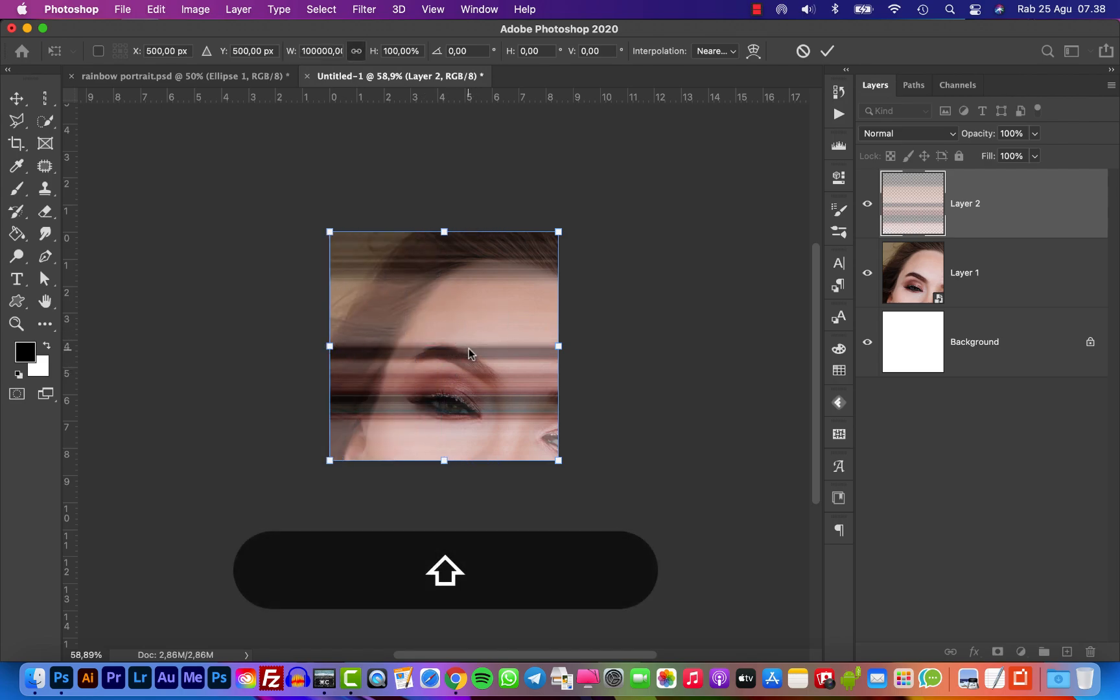
key("Return")
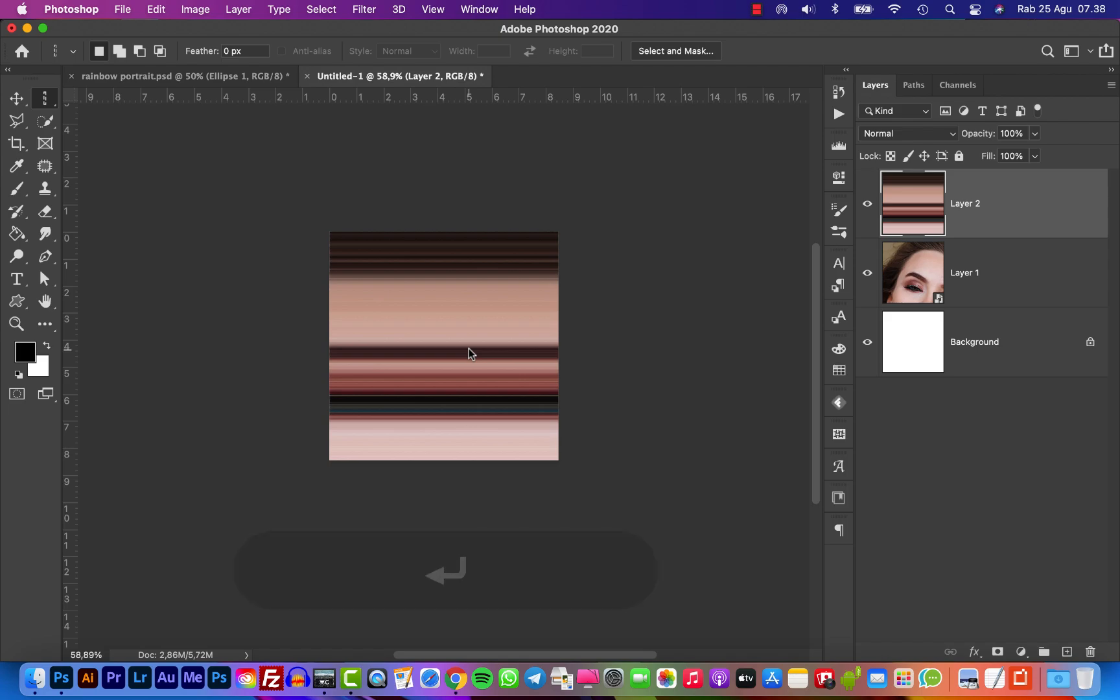
left_click(890, 134)
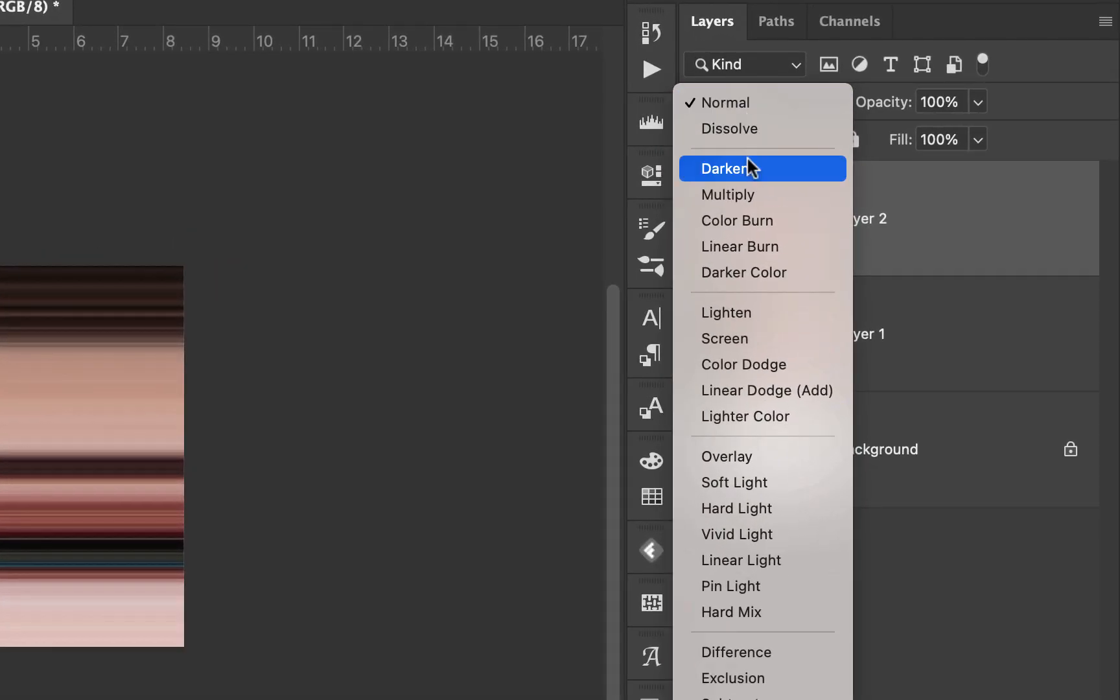
left_click(735, 314)
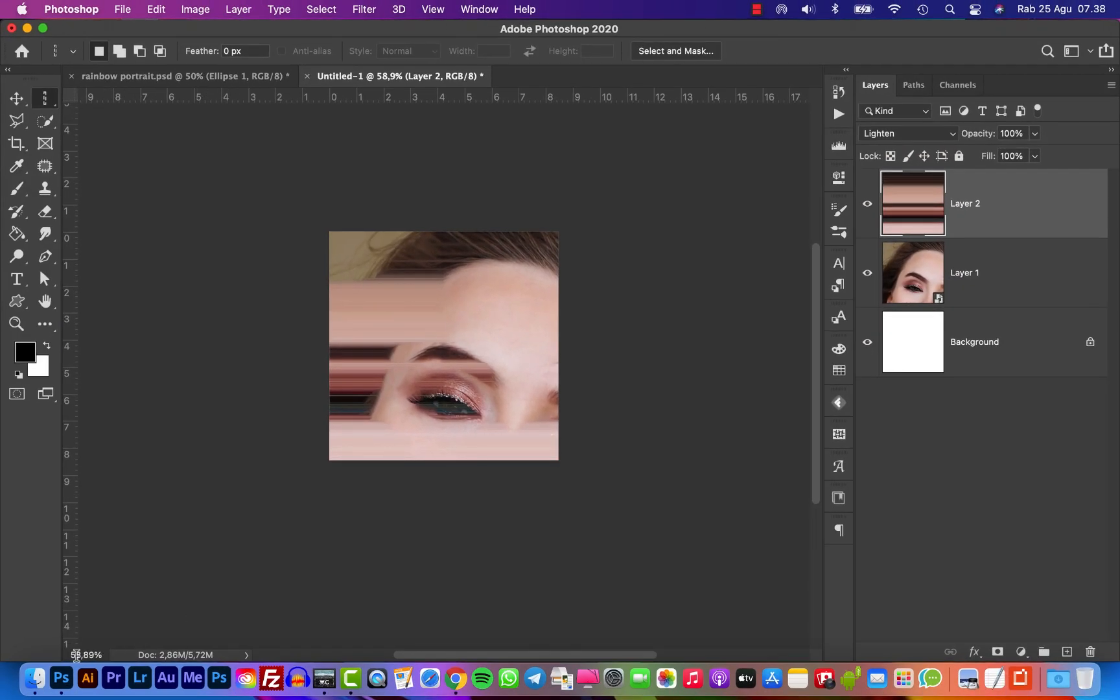
Place the black-and-white Pexels portrait, enlarged to fill the canvas with the face toward the left, and set its blend mode to Overlay
left_click(26, 654)
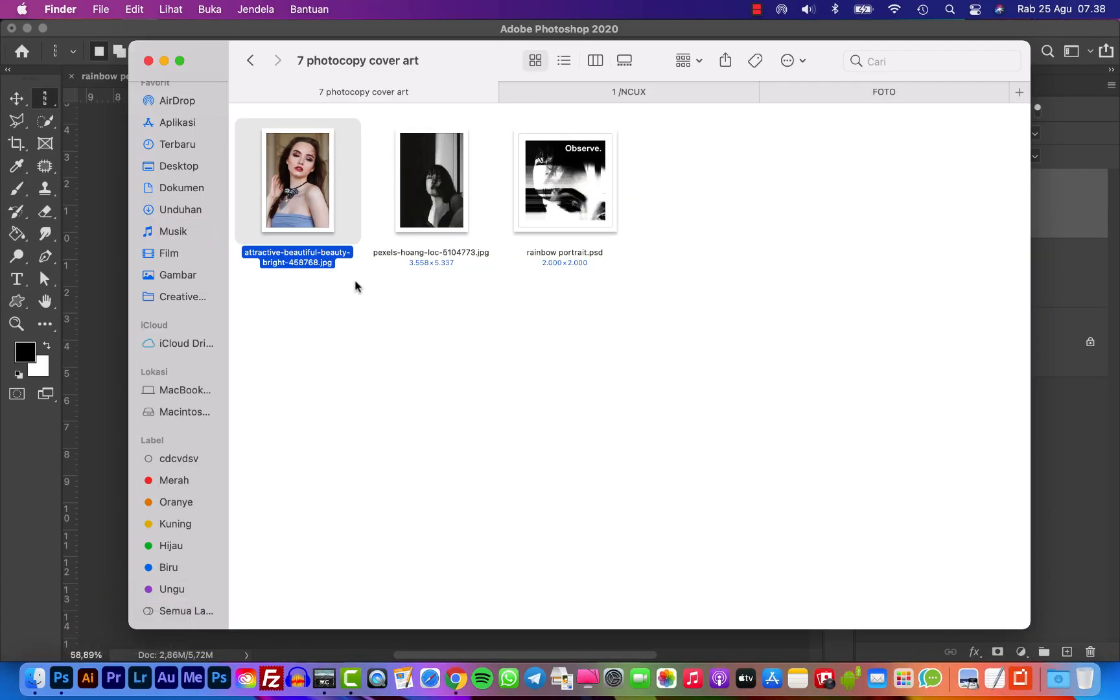
left_click(403, 211)
left_click_drag(422, 188, 82, 352)
key("alt")
key("alt")
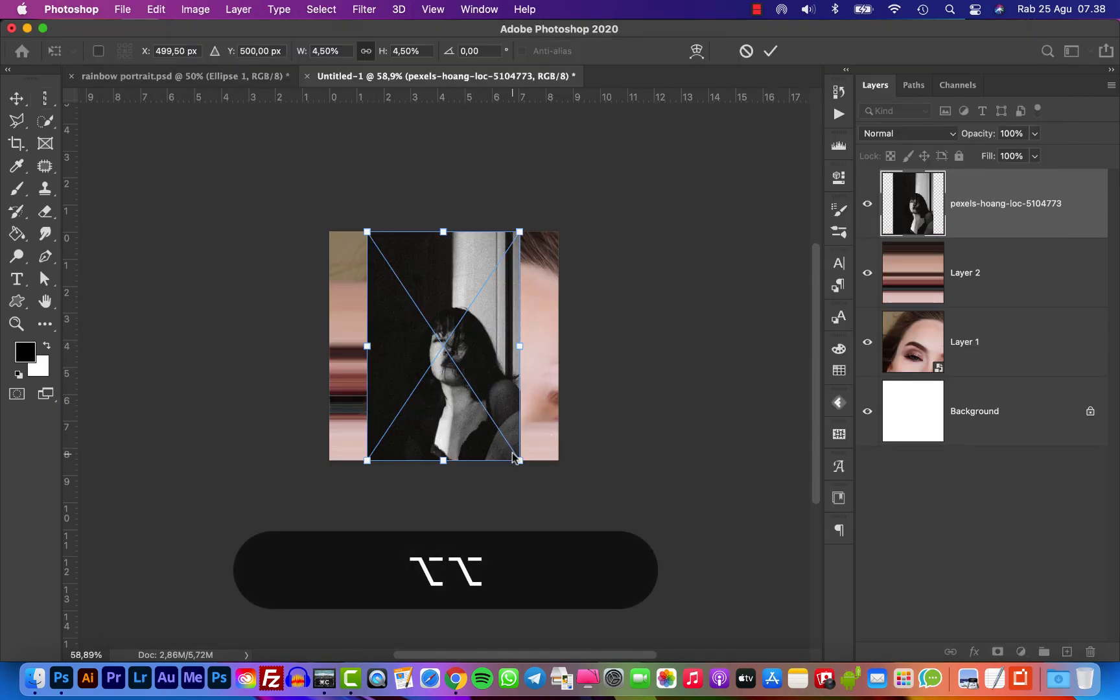
left_click_drag(520, 460, 665, 587)
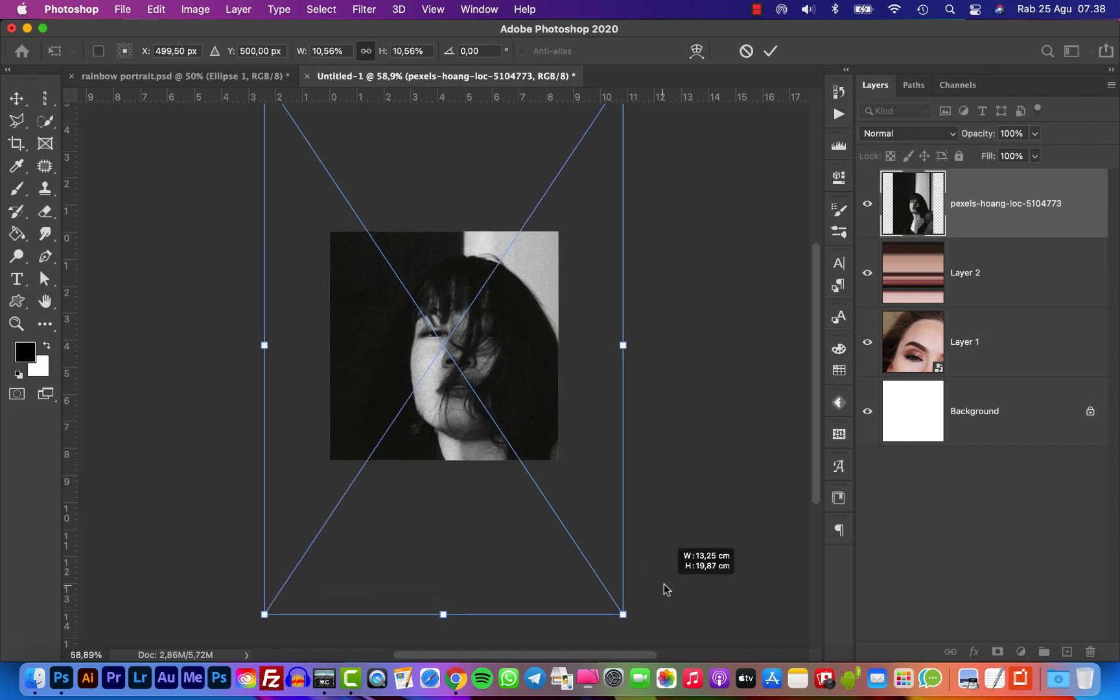
left_click(594, 527)
left_click_drag(595, 528, 538, 499)
key("Return")
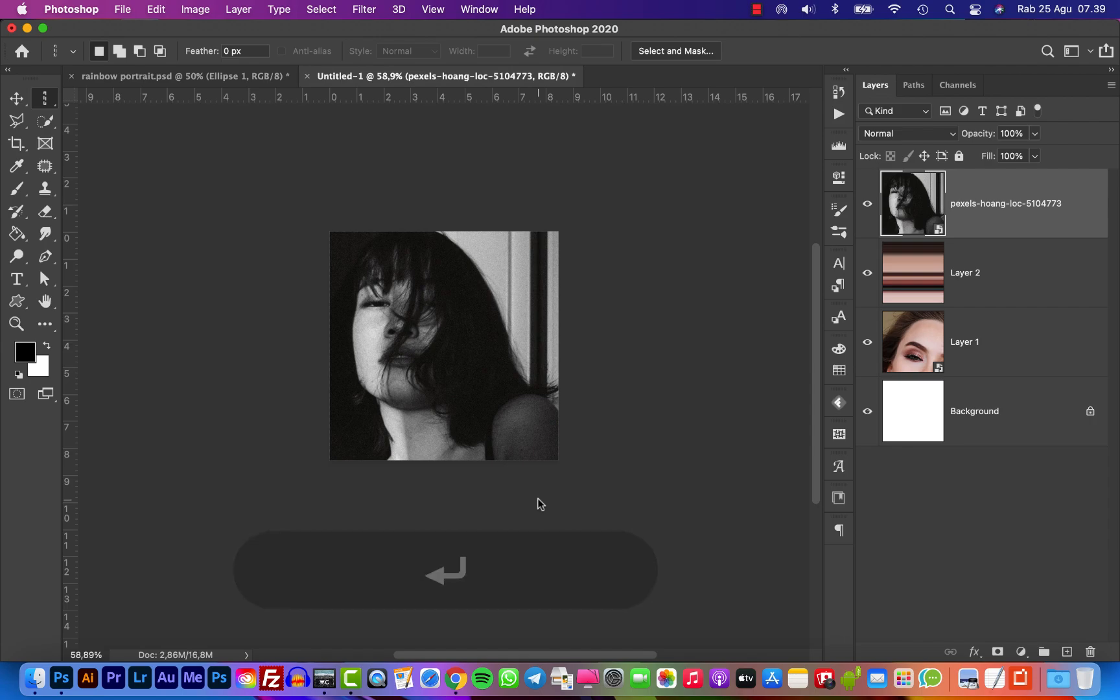
left_click(907, 134)
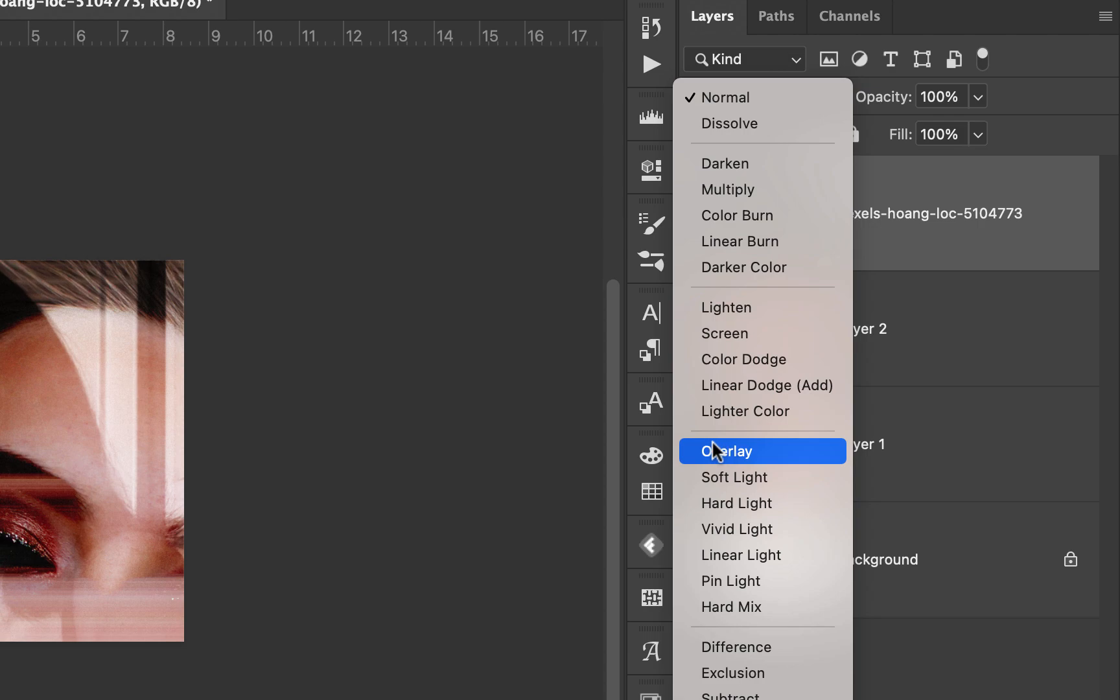
left_click(724, 451)
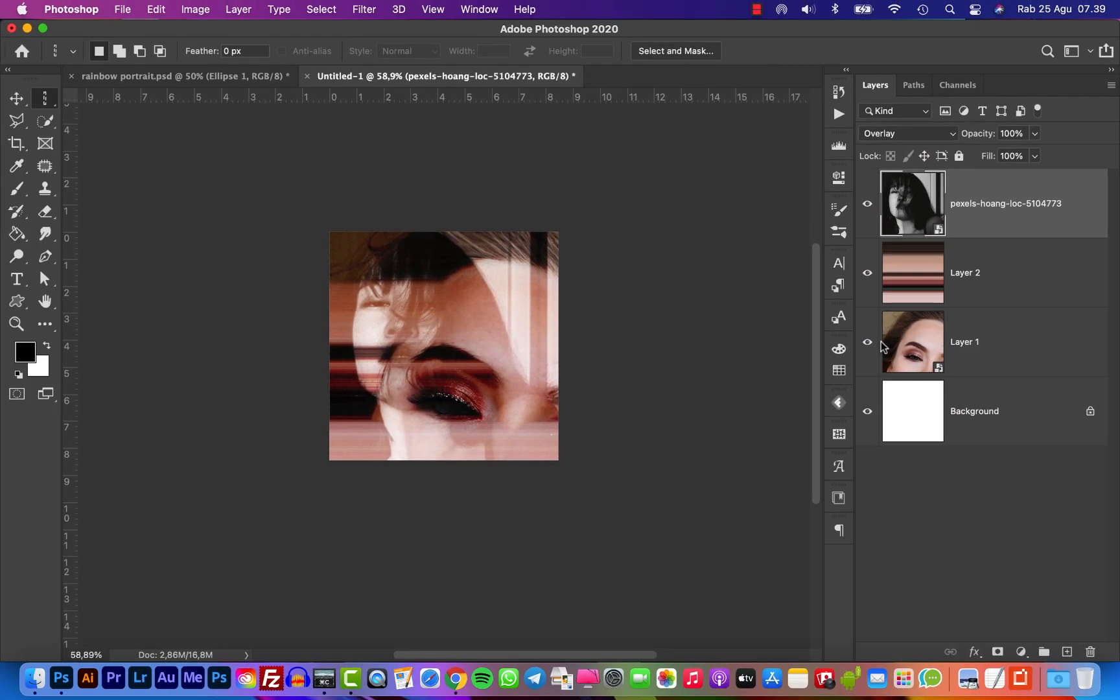
On a new layer above the portraits, paint the canvas's upper-right corner black with a soft 500 px brush, raising its opacity to 100%
key("v")
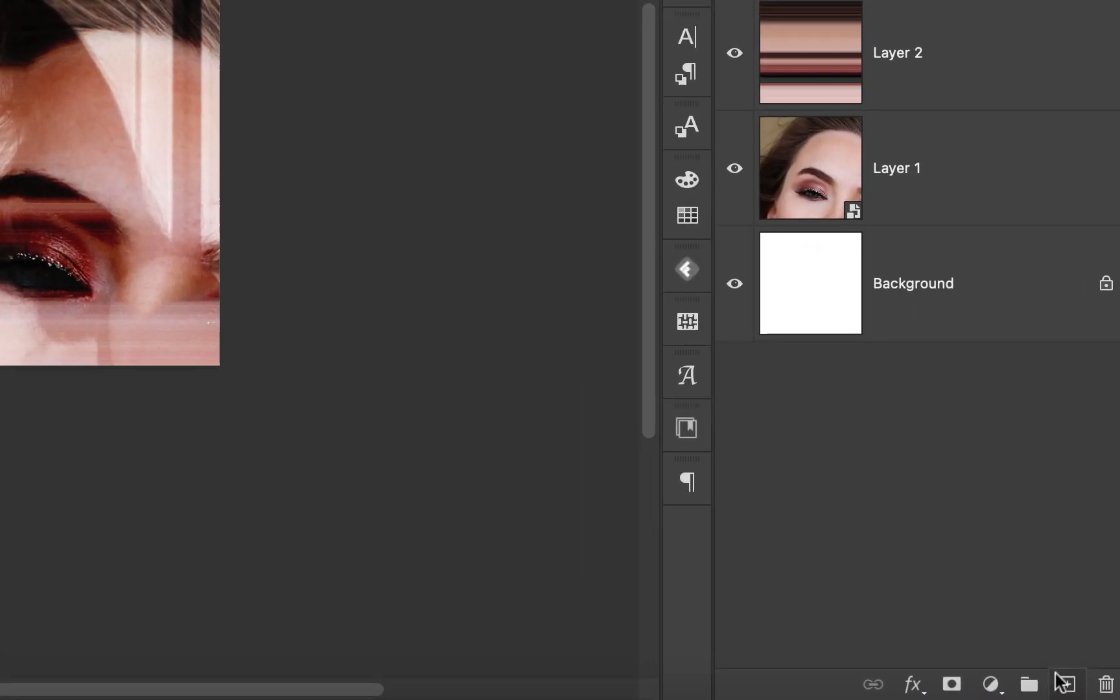
left_click(1067, 669)
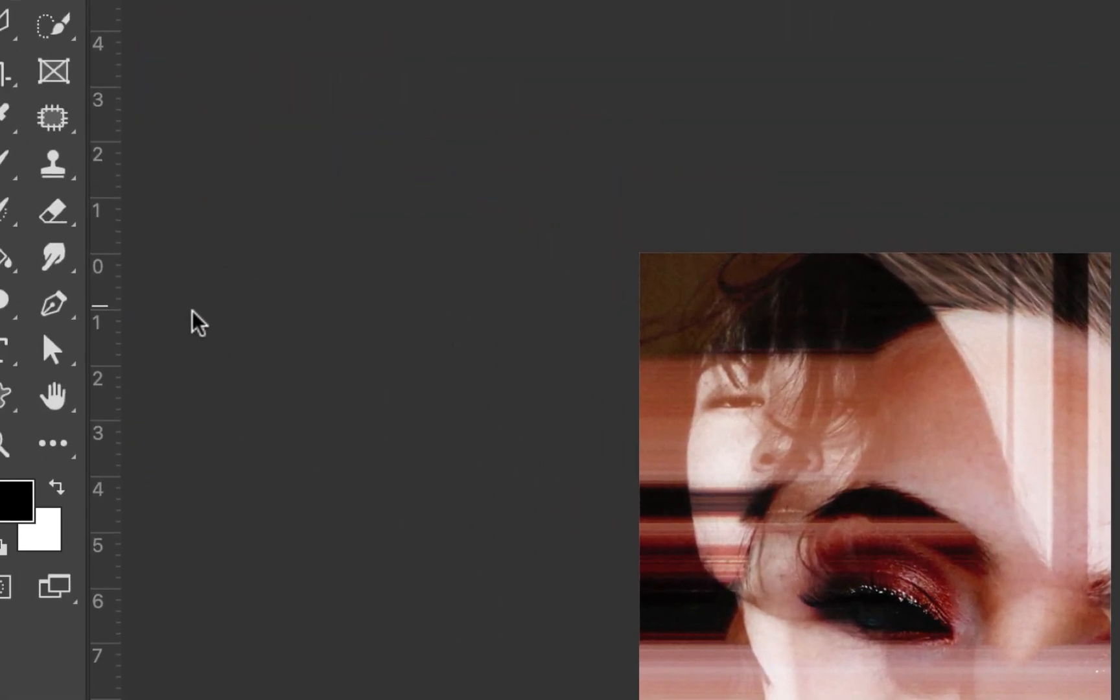
left_click(11, 176)
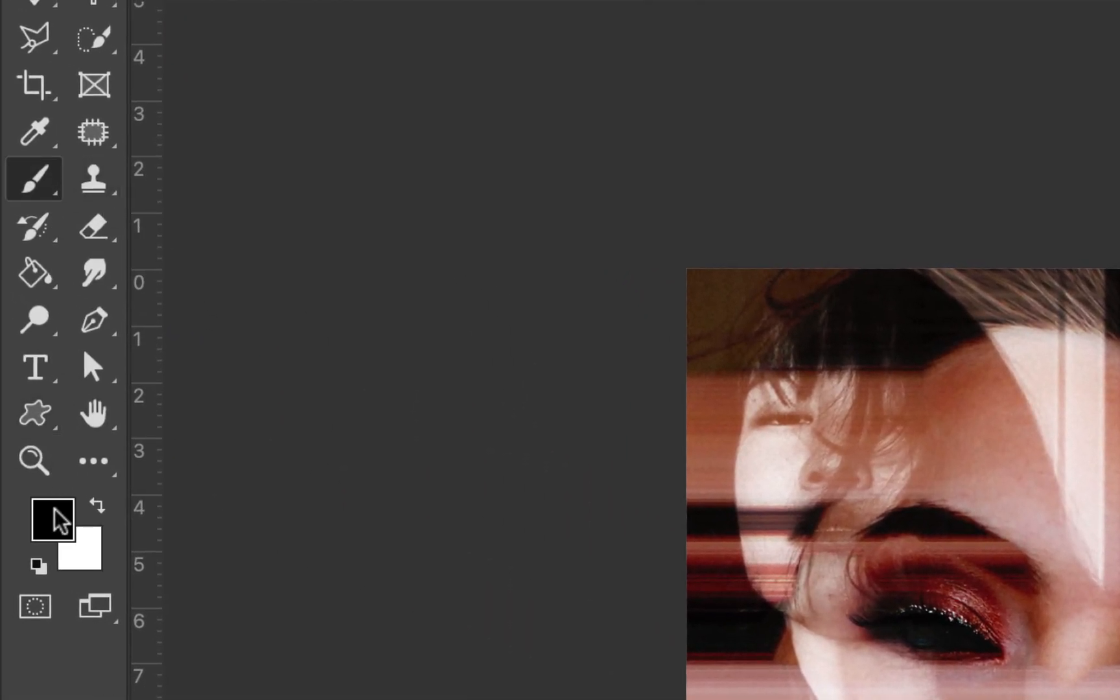
left_click(55, 509)
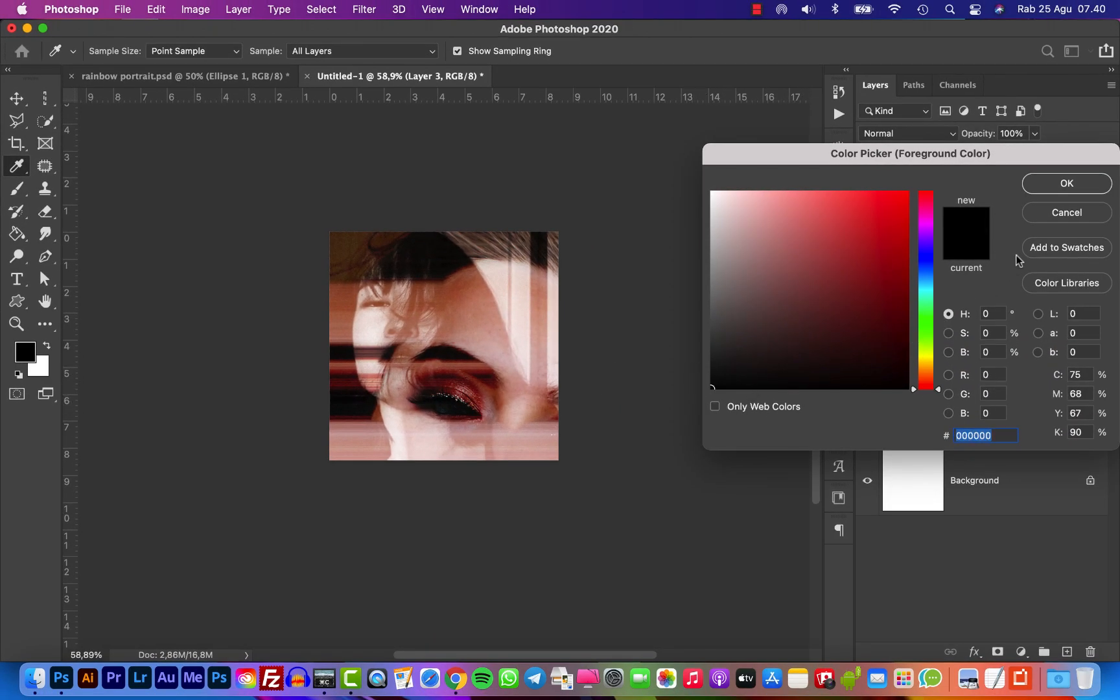
left_click(1044, 187)
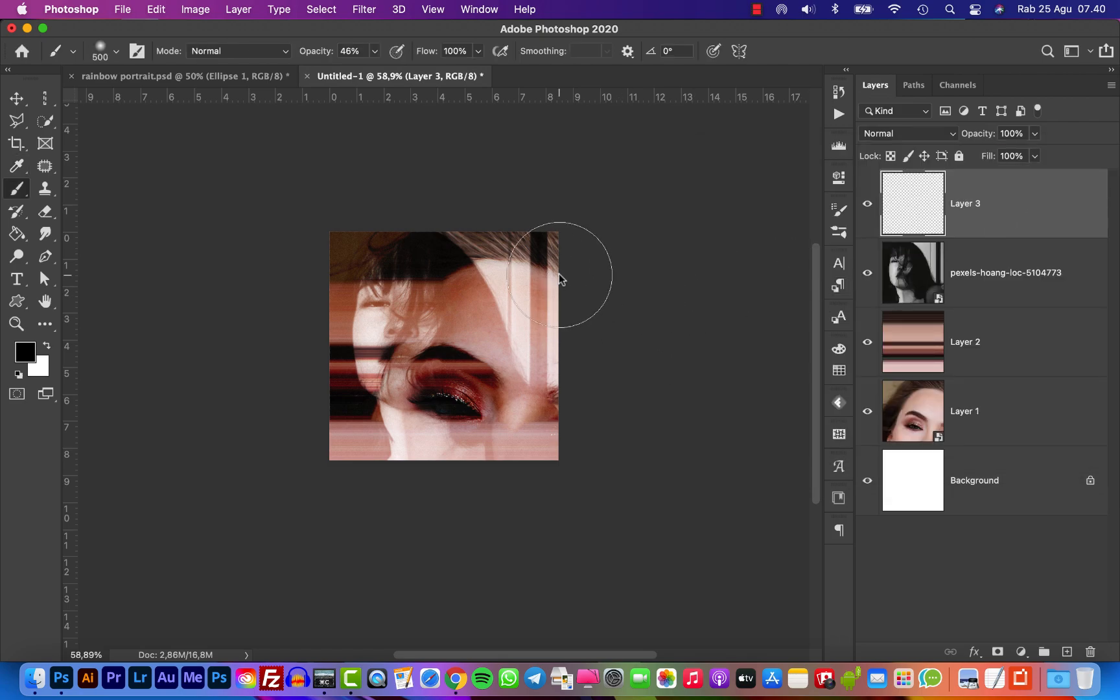
mouse_move(507, 273)
left_mouse_down()
mouse_move(531, 338)
mouse_move(560, 365)
mouse_move(570, 310)
mouse_move(553, 236)
mouse_move(494, 244)
mouse_move(534, 307)
left_mouse_up()
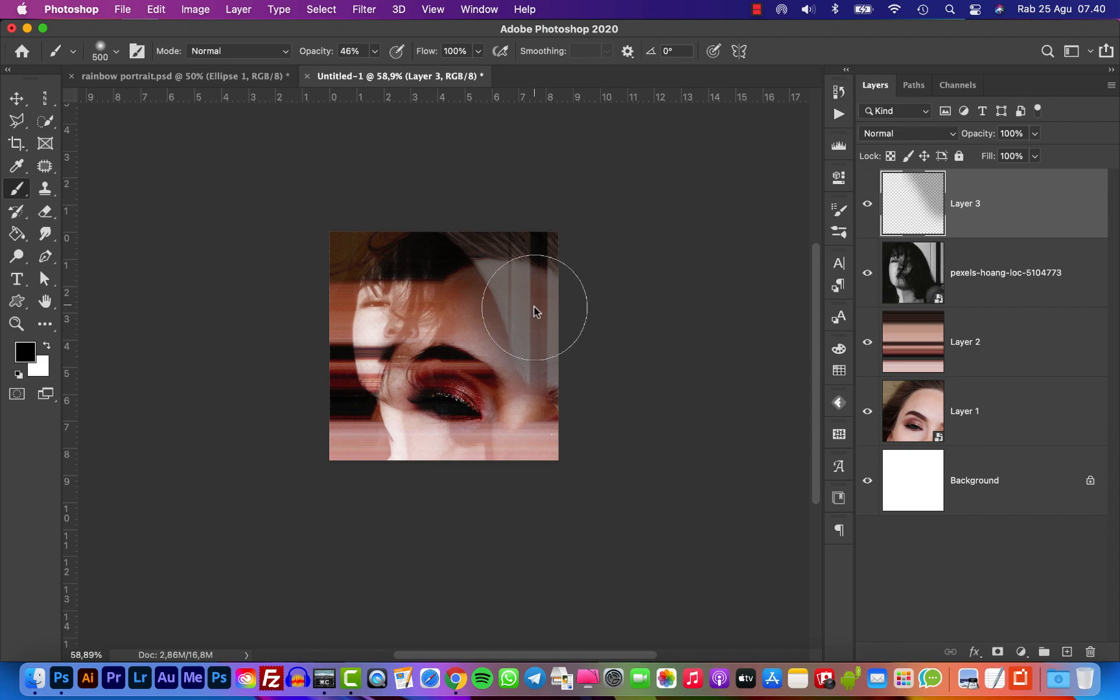
left_click_drag(303, 49, 441, 57)
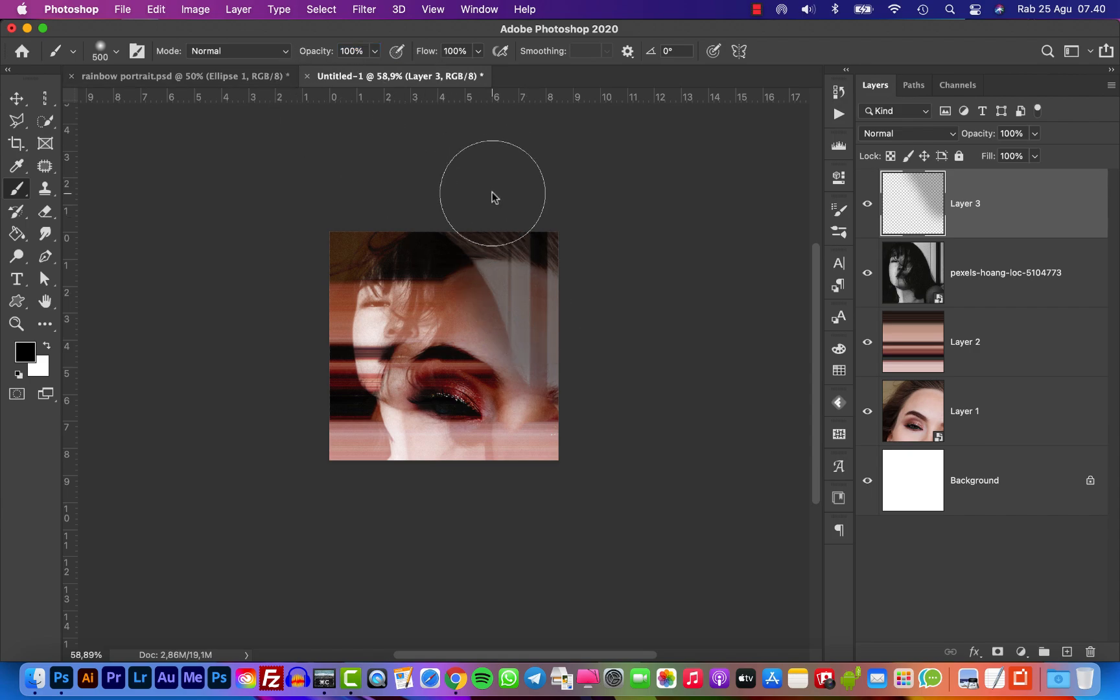
mouse_move(490, 195)
left_mouse_down()
mouse_move(547, 221)
mouse_move(561, 266)
mouse_move(484, 236)
mouse_move(562, 373)
left_mouse_up()
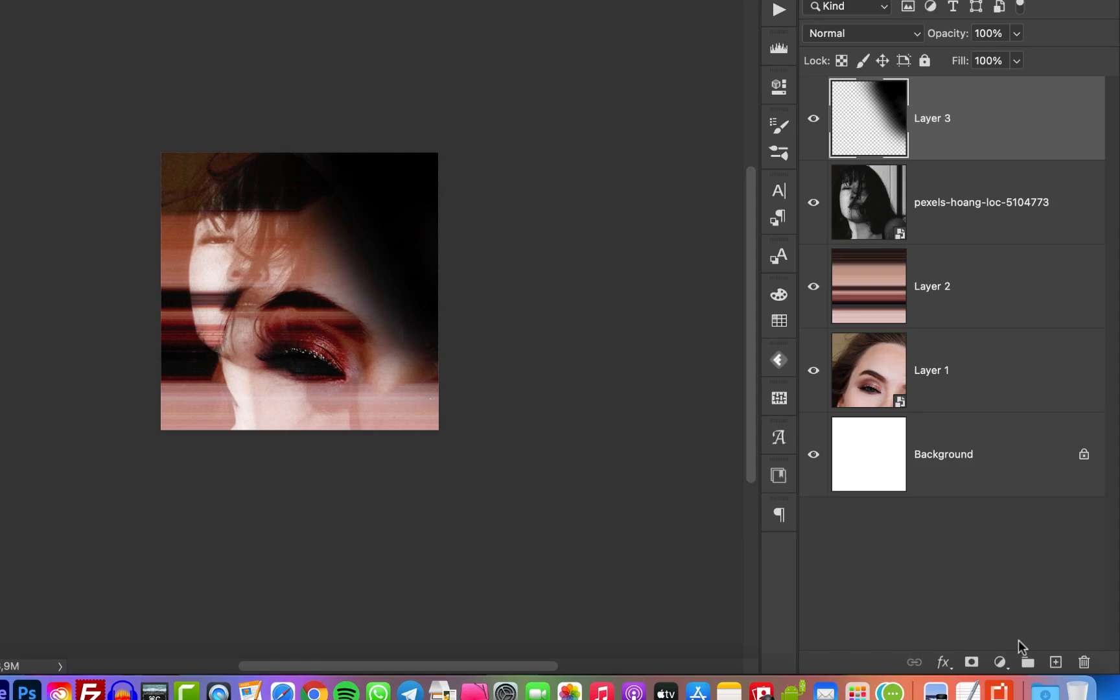
Add a Black & White adjustment layer with default settings above the painted layer
left_click(1020, 651)
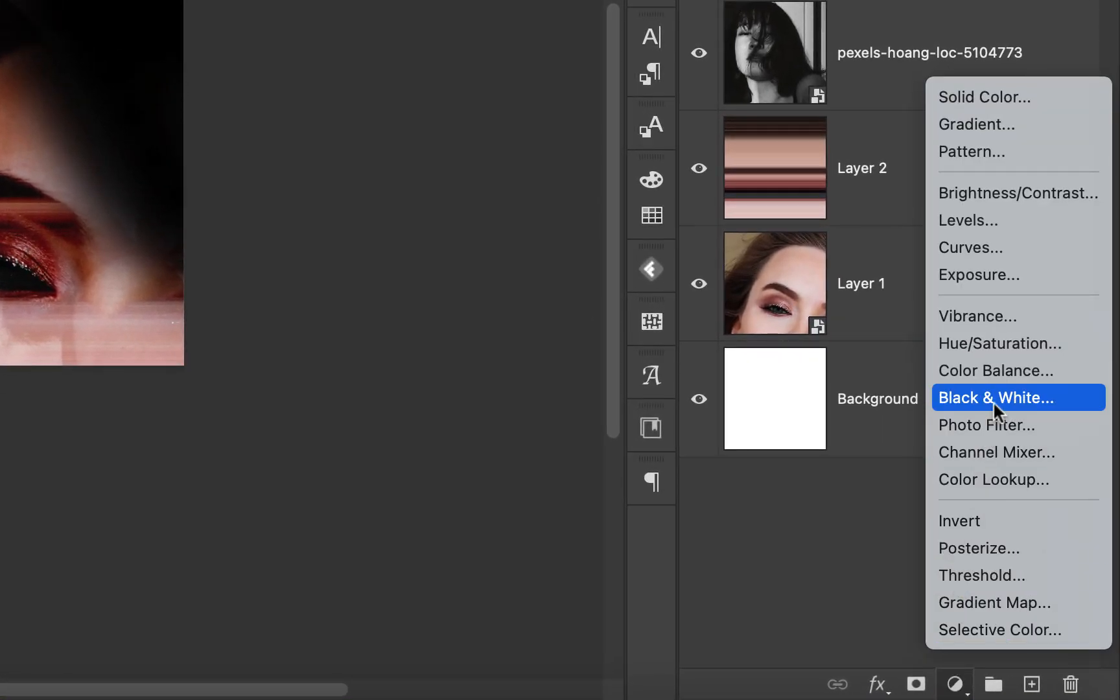
left_click(993, 401)
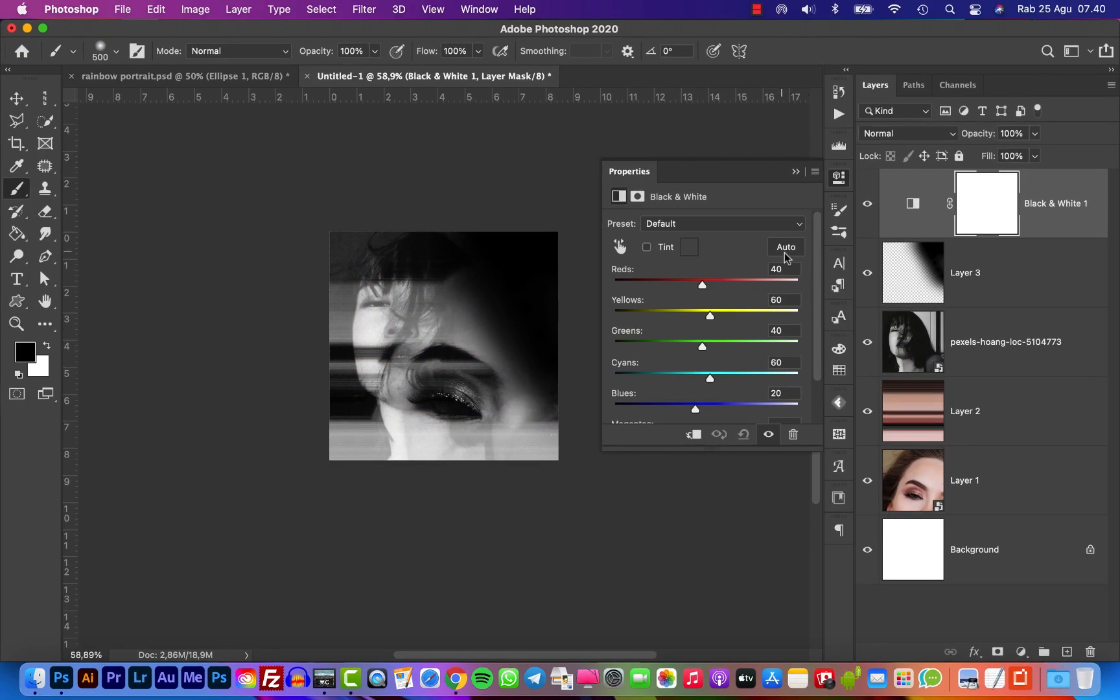
left_click(795, 171)
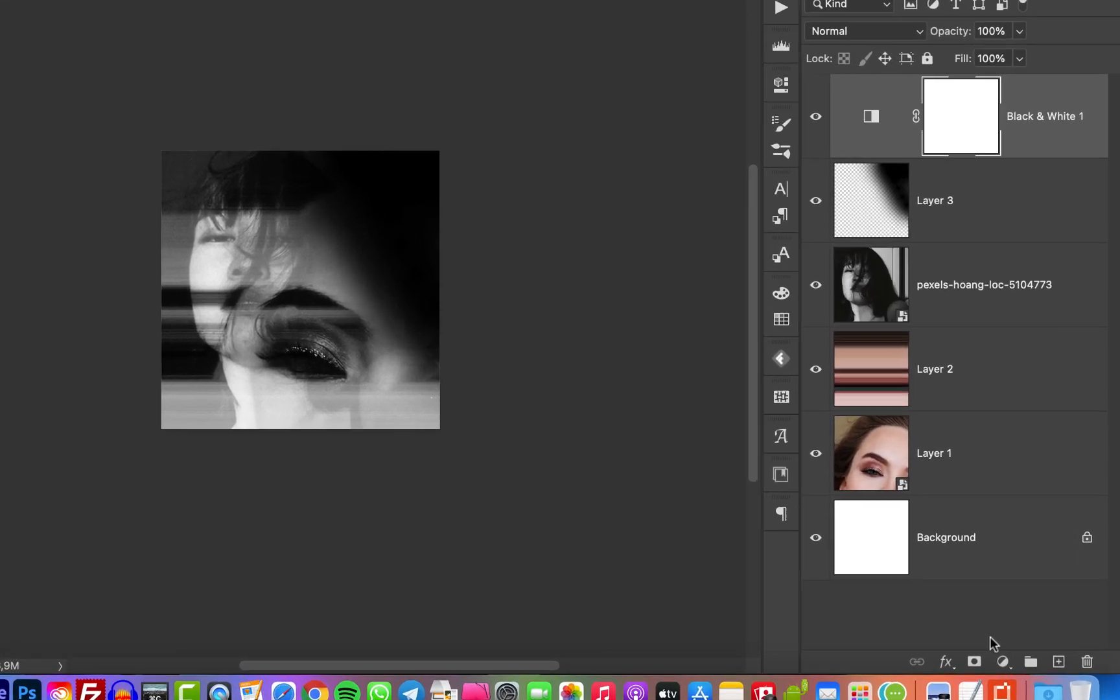
Add a Curves adjustment layer with a gentle S-curve, lifting the highlights and lowering the shadows for more contrast
left_click(1002, 660)
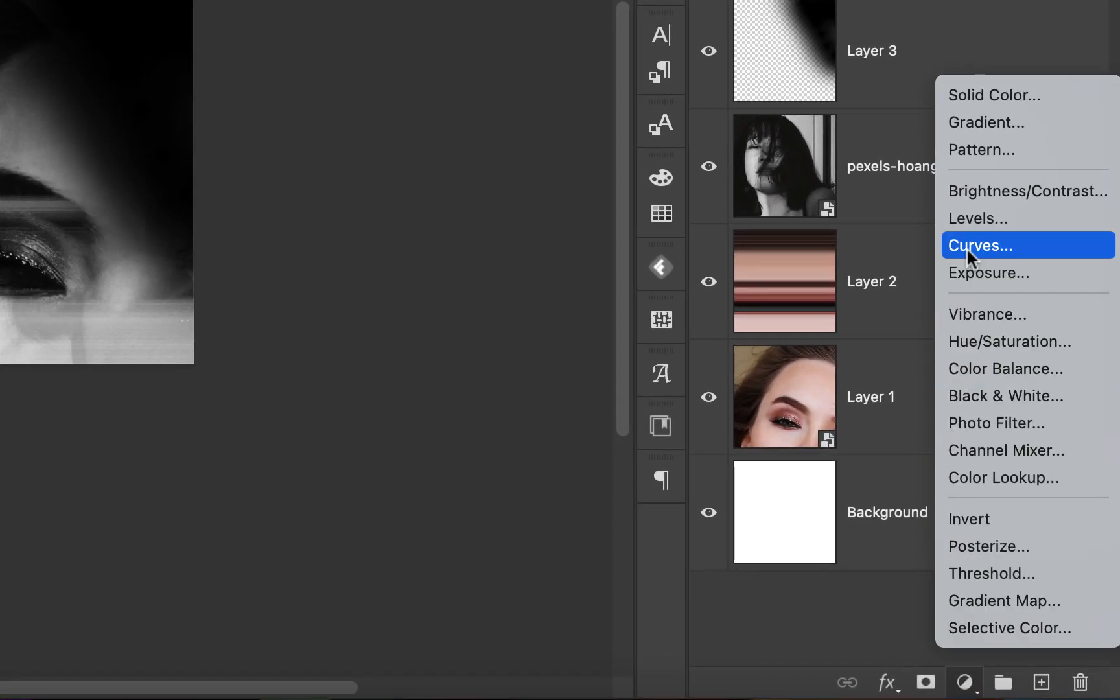
left_click(1005, 341)
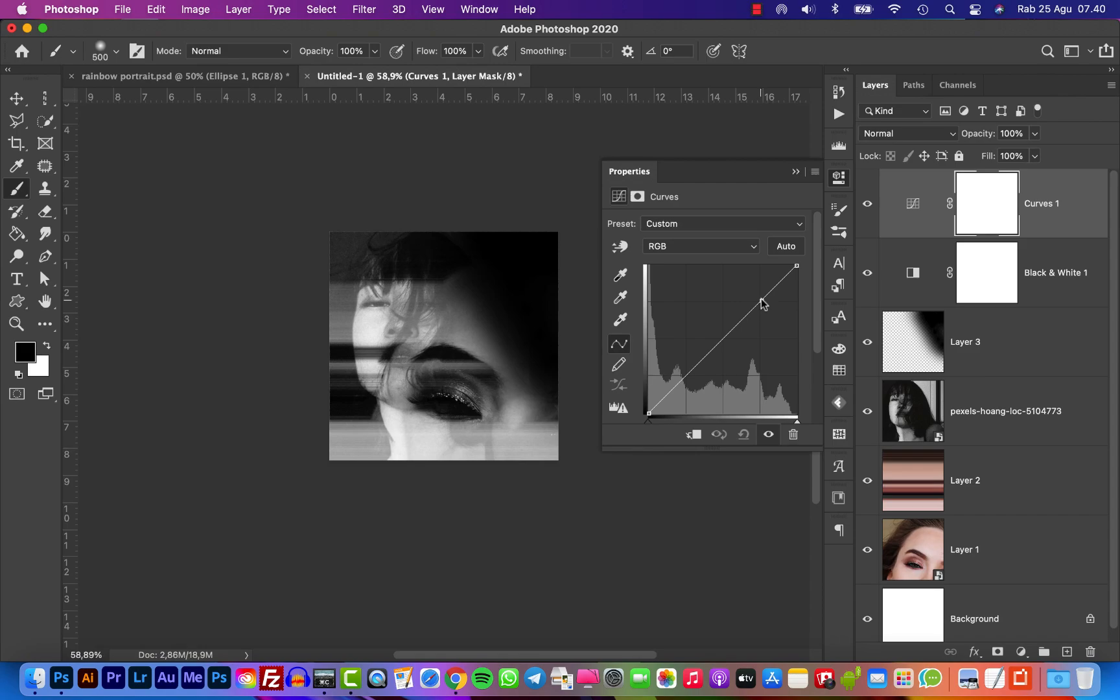
left_click_drag(762, 303, 757, 292)
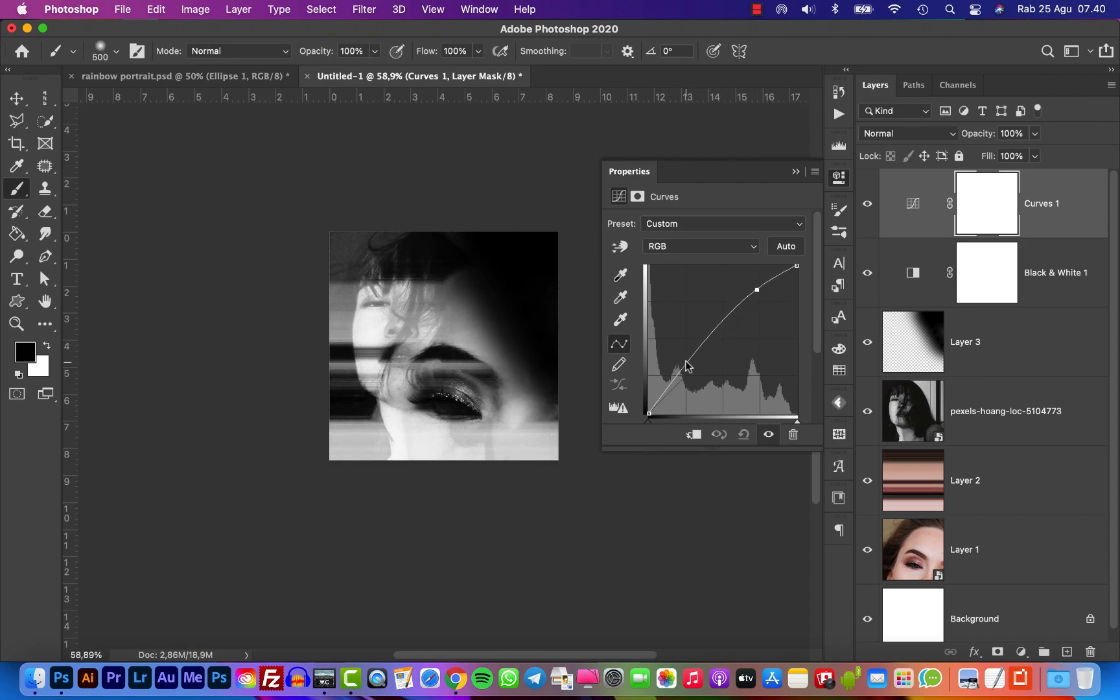
left_click_drag(679, 371, 688, 380)
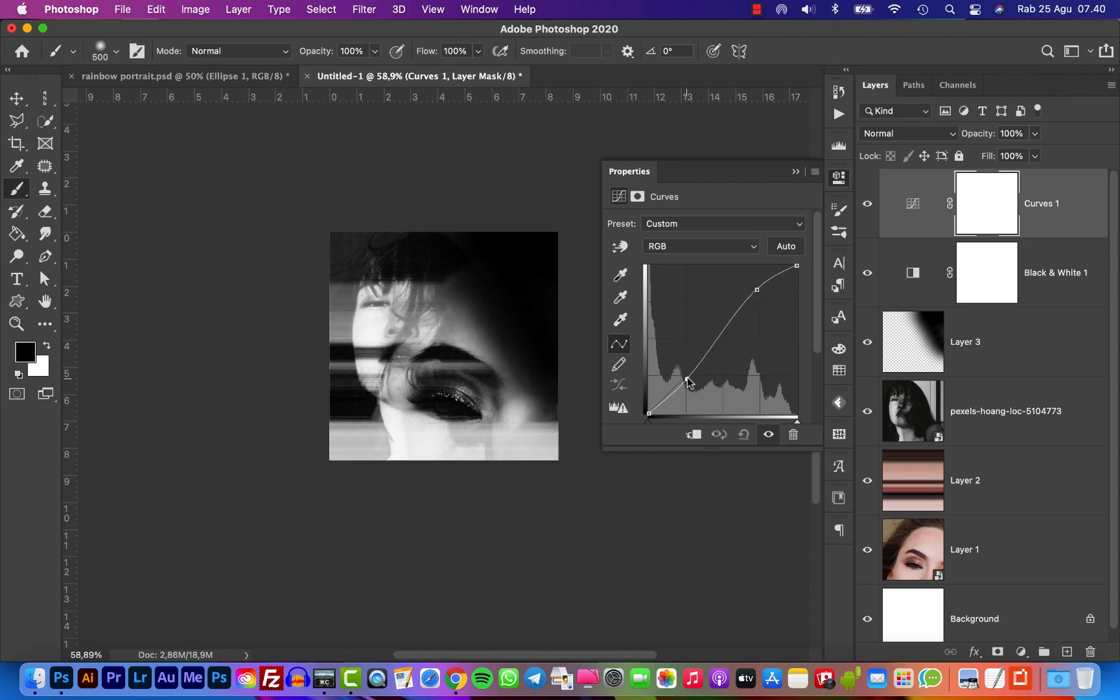
left_click(794, 171)
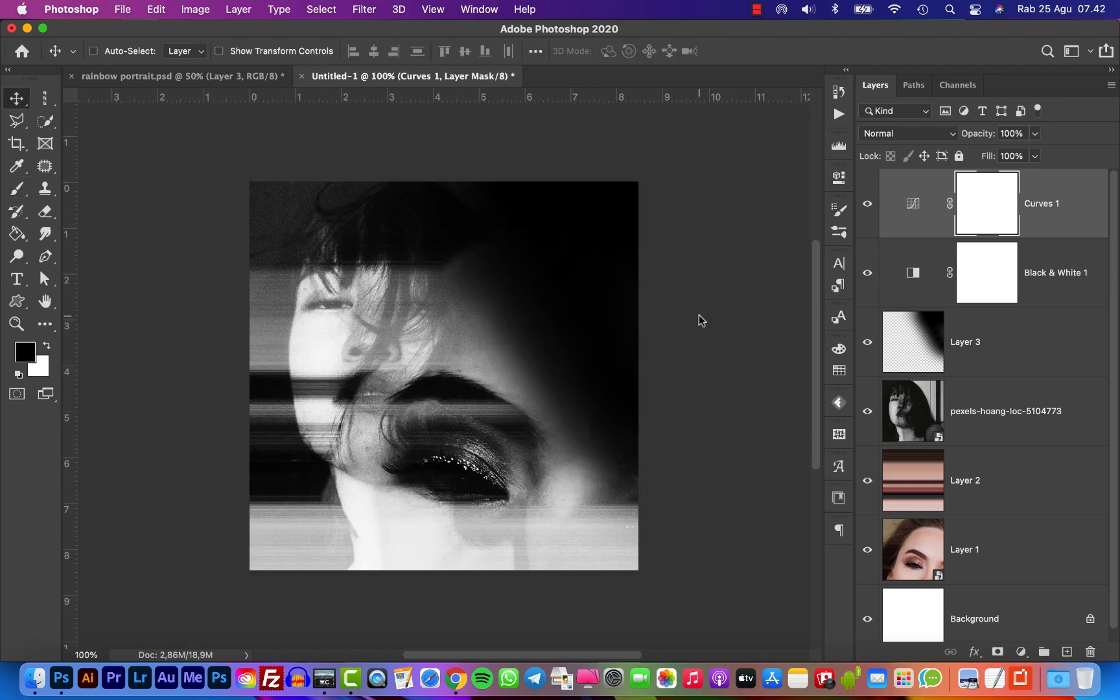
Merge every layer above the Background into a single layer
left_click(1048, 259, "super")
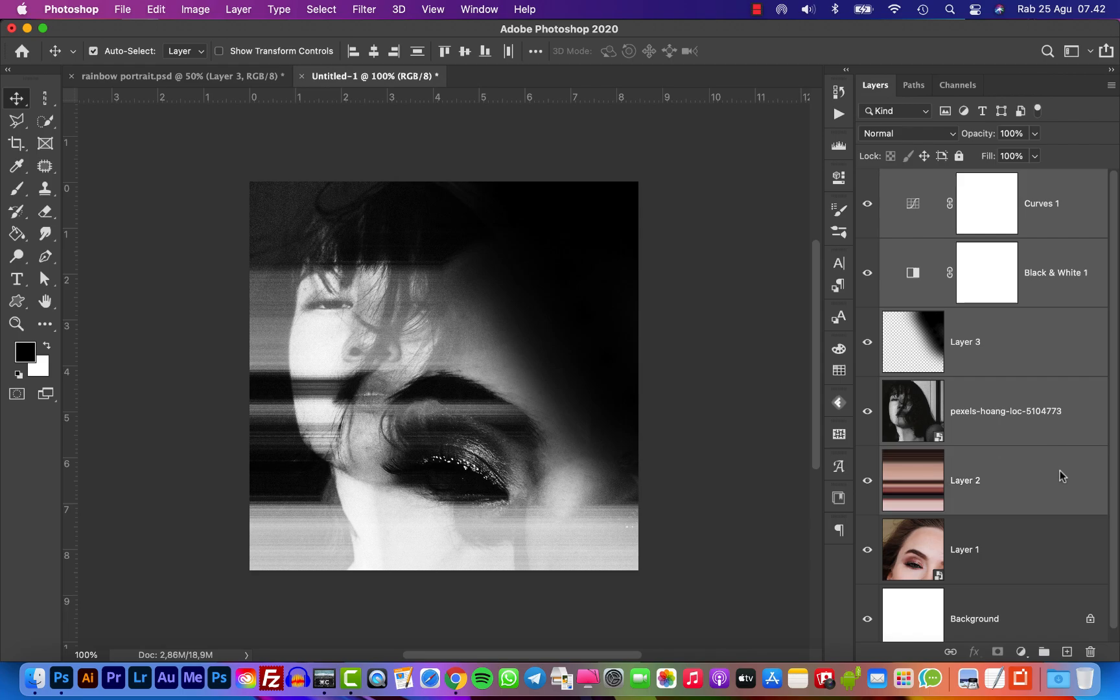
left_click(1057, 528, "super")
key("super+e")
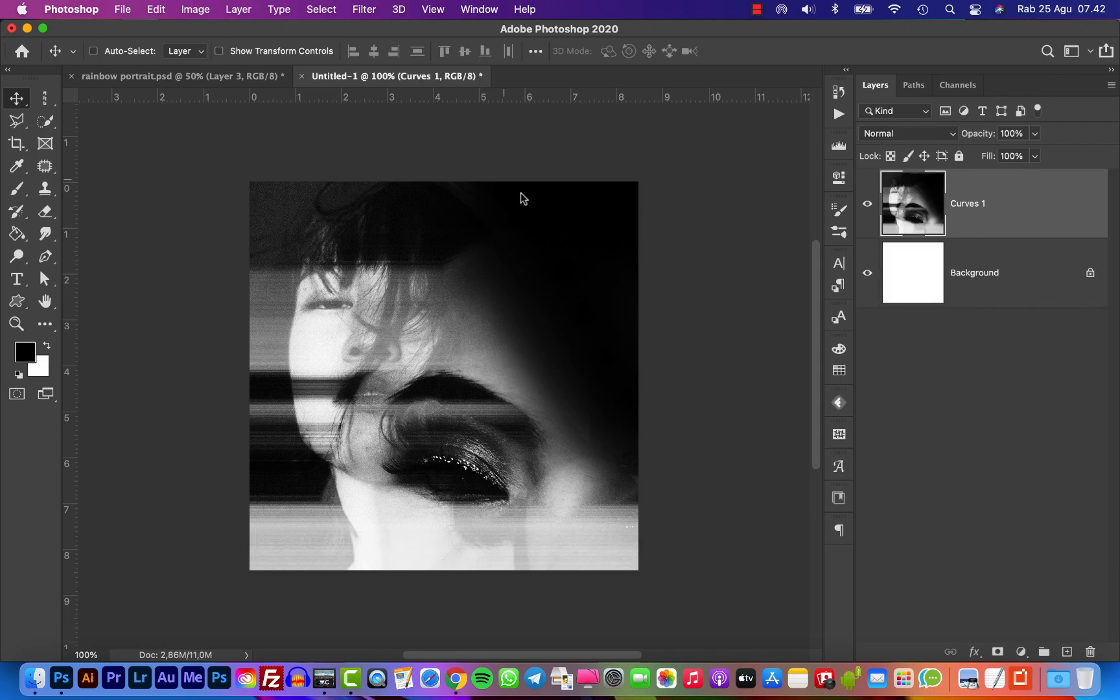
Apply the Add Noise filter to the merged image with a 10% amount, Gaussian distribution and monochromatic grain
left_click(364, 9)
mouse_move(441, 222)
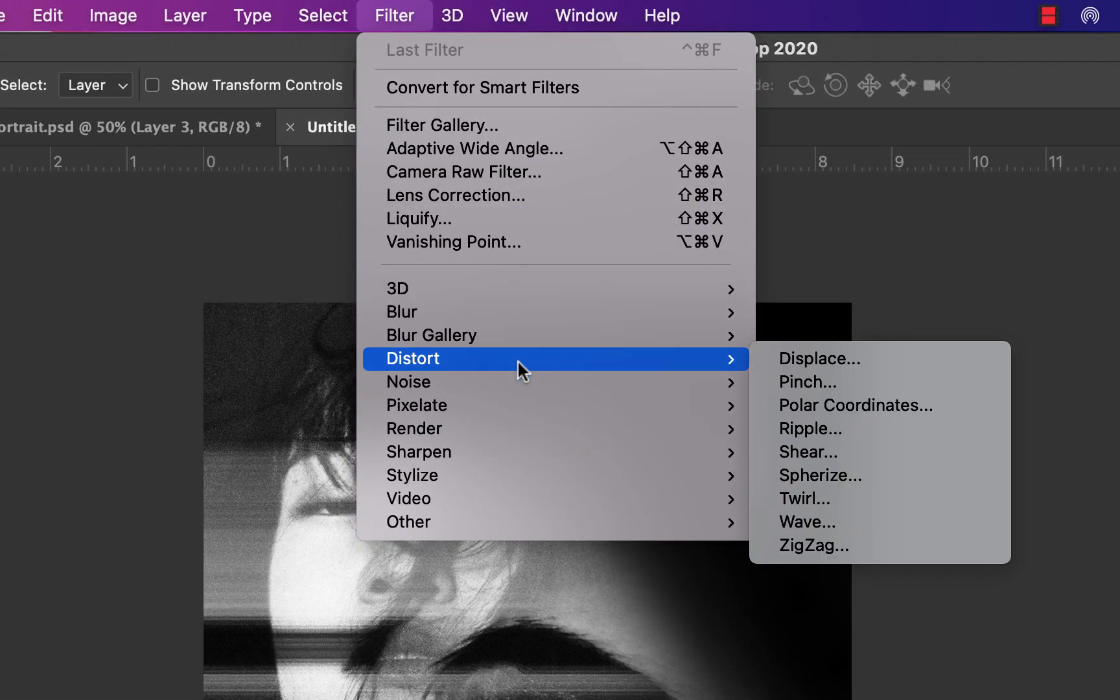
mouse_move(519, 375)
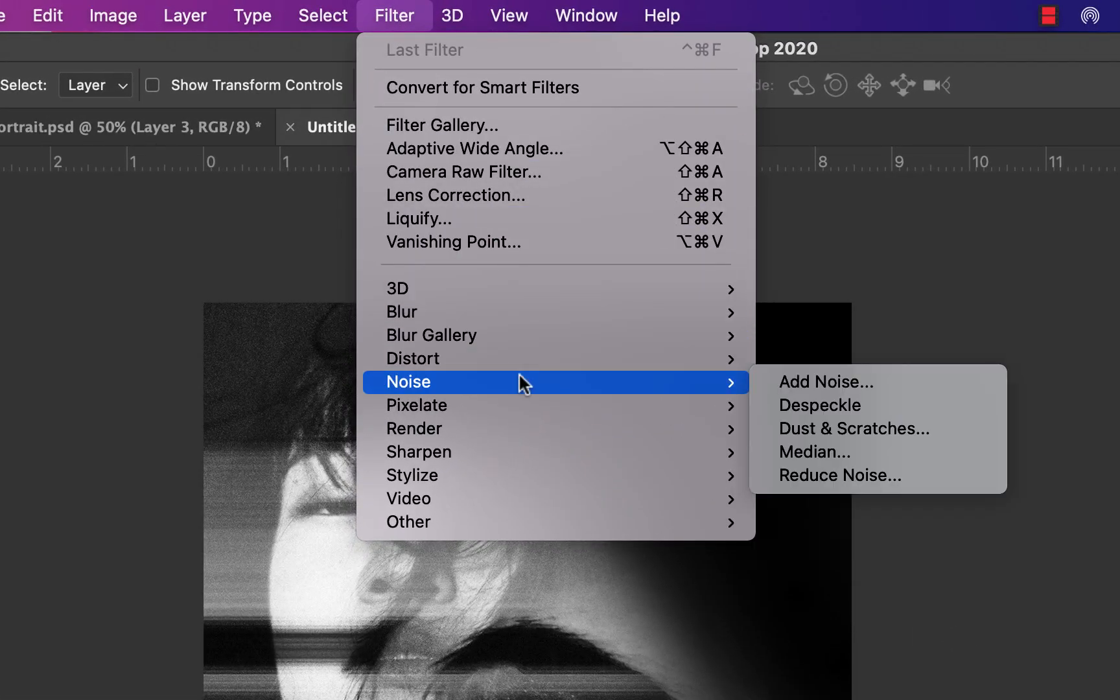
left_click(782, 382)
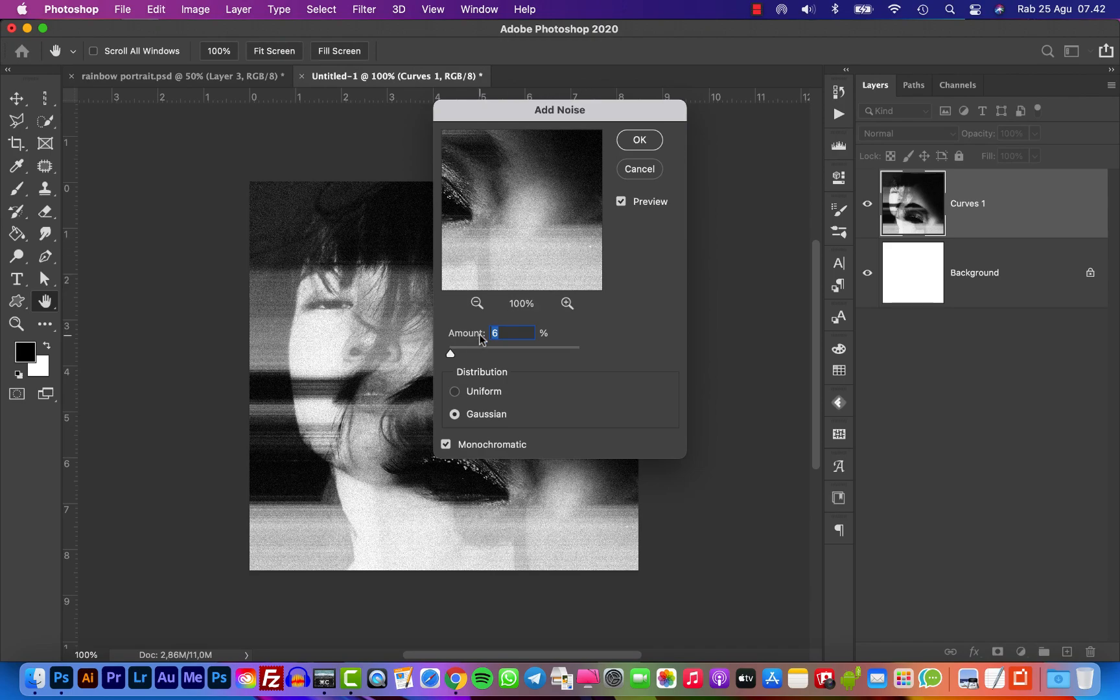
left_click_drag(454, 354, 457, 355)
type("10")
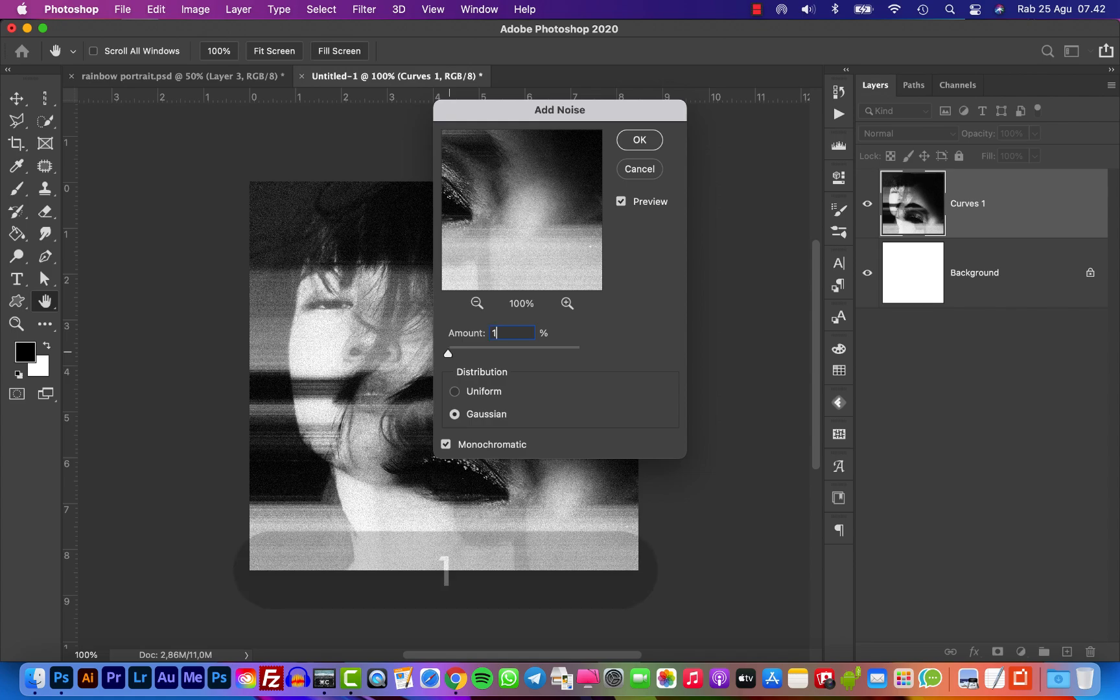
left_click(454, 391)
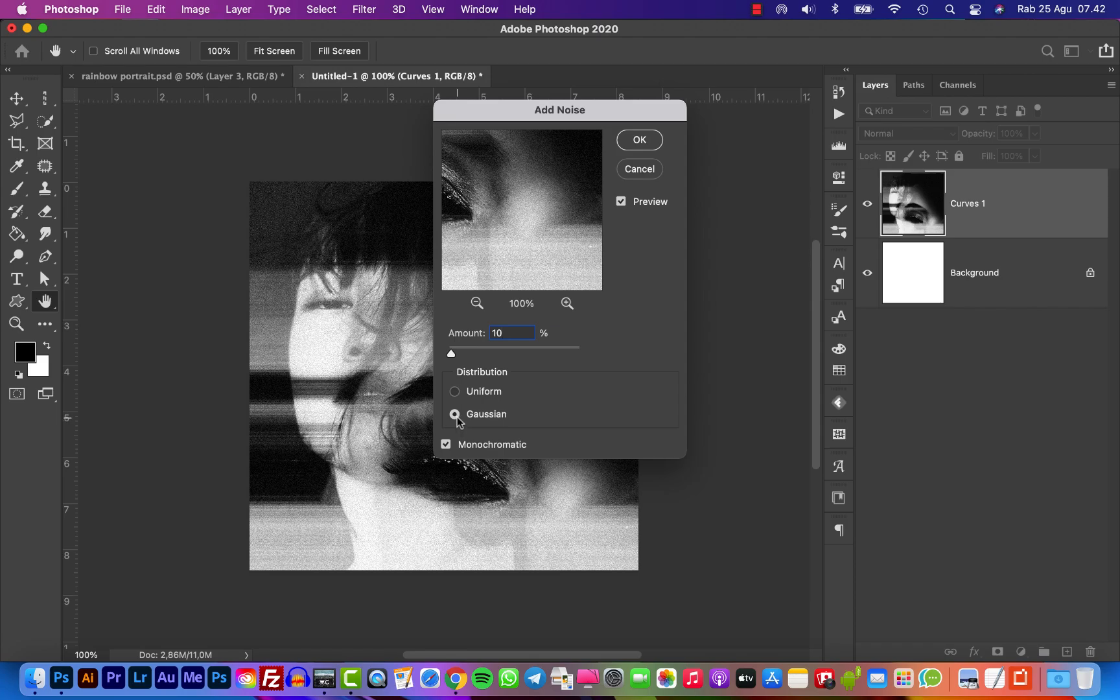
left_click(640, 142)
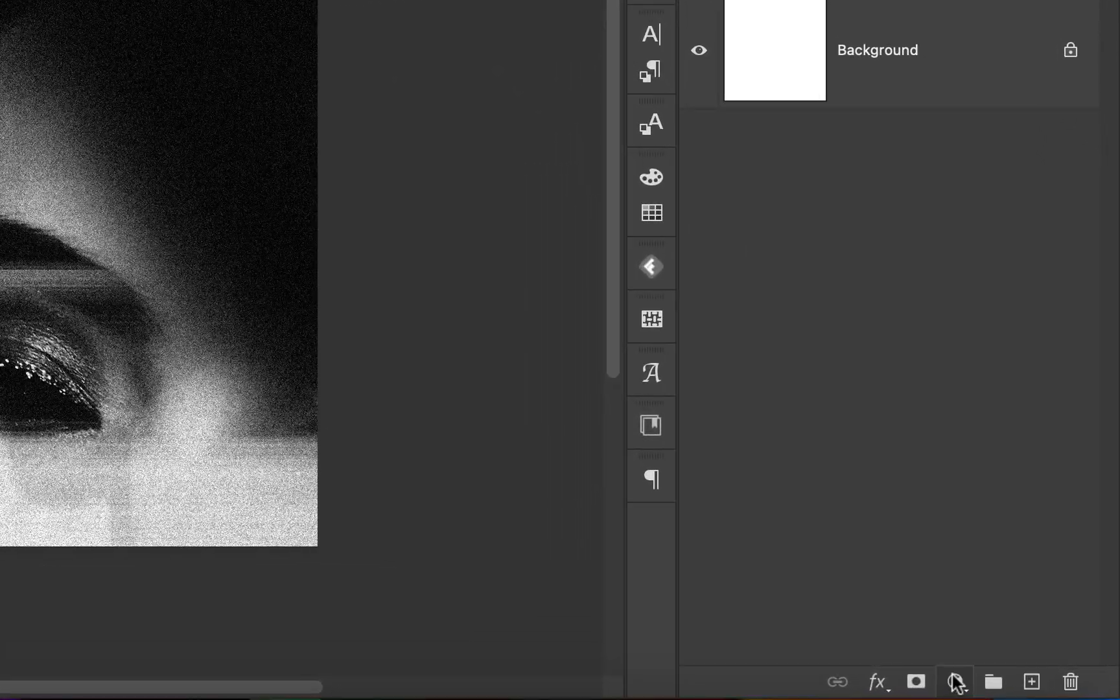
Add another Curves adjustment layer above the grainy image, raising the highlights and pulling down the shadows into an S-curve
left_click(987, 666)
left_click(998, 246)
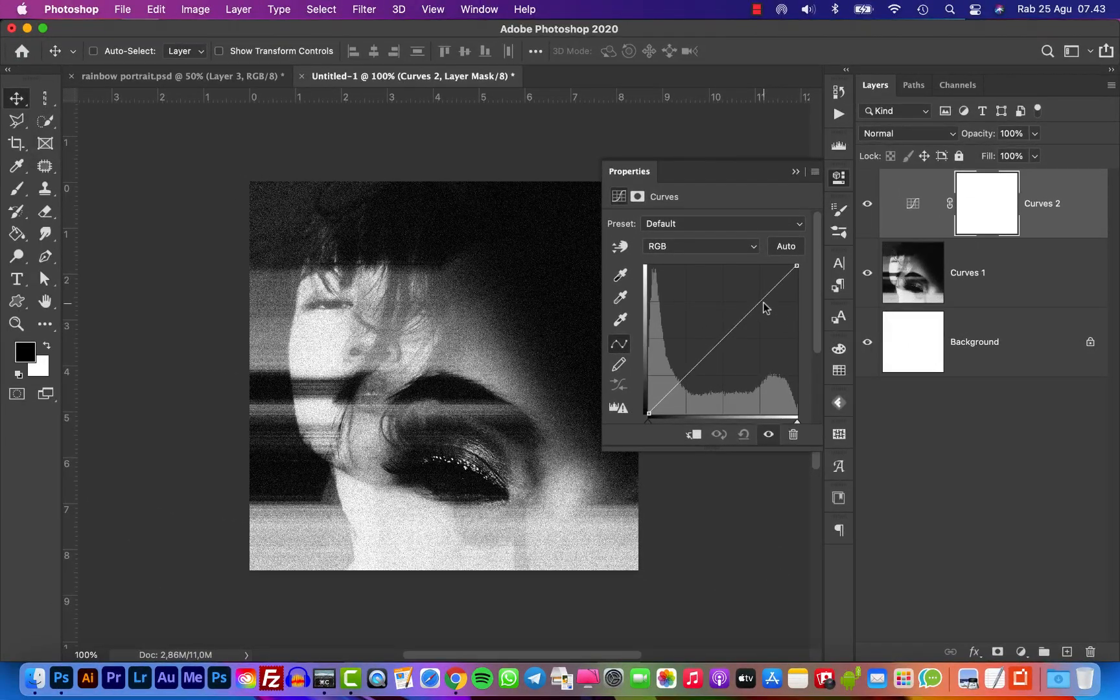
left_click_drag(764, 302, 756, 286)
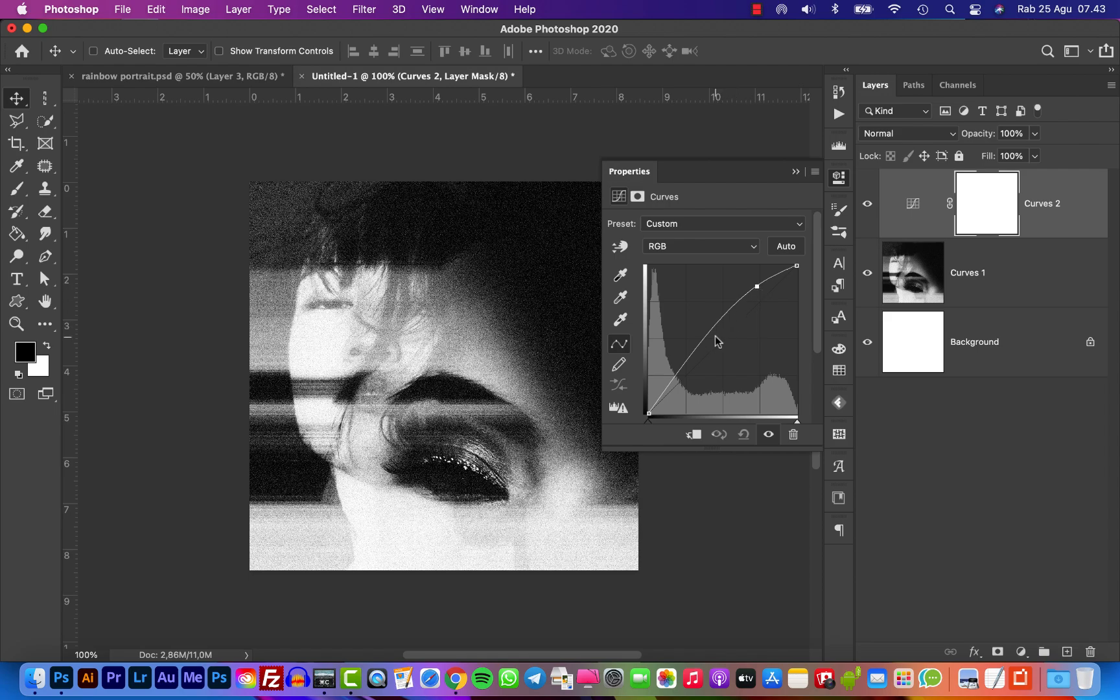
left_click_drag(683, 365, 687, 375)
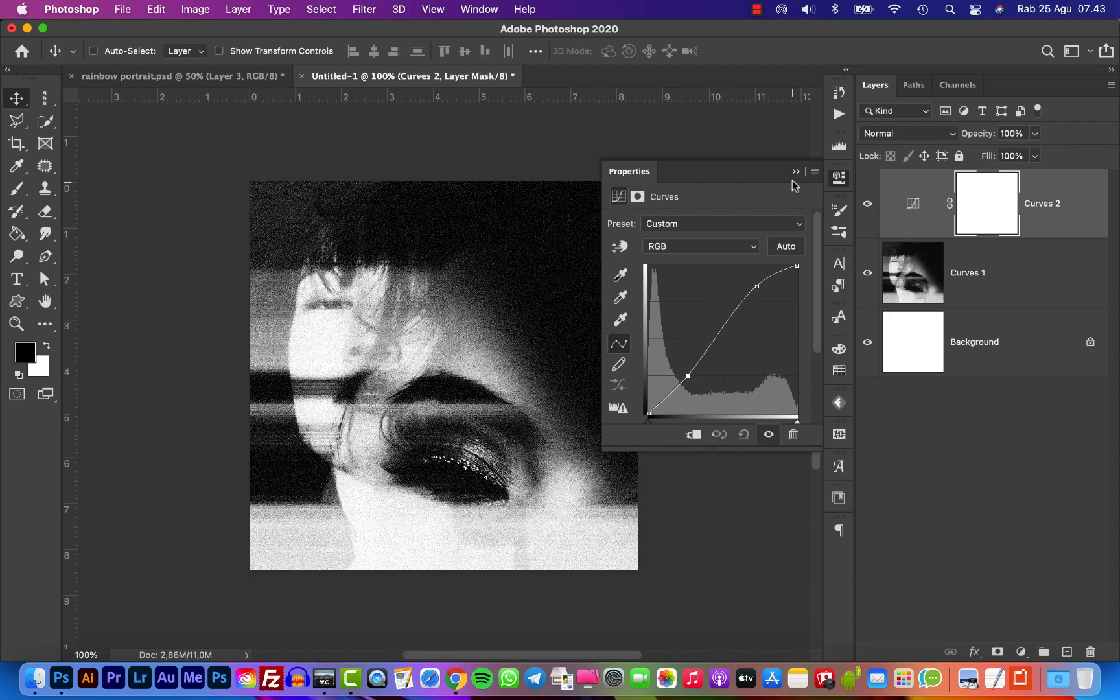
left_click(795, 172)
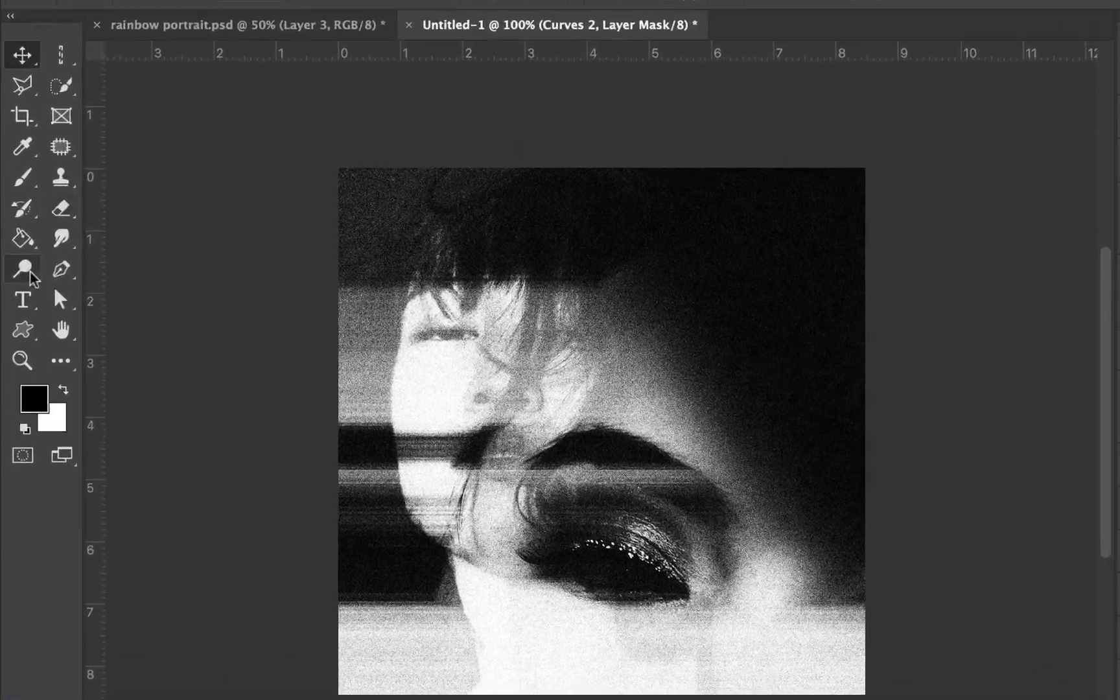
Add the text "escape" in bright green (00ff18) Strong Concrete Bold at 35,6 pt over the upper-right part of the image
left_click(18, 278)
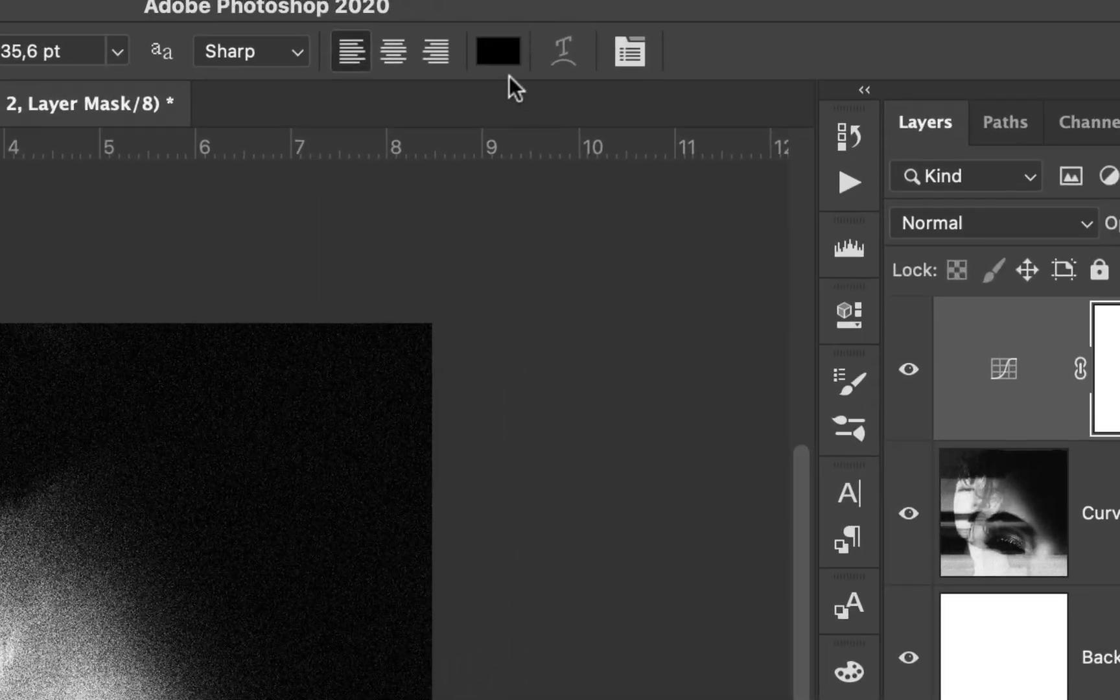
left_click(499, 52)
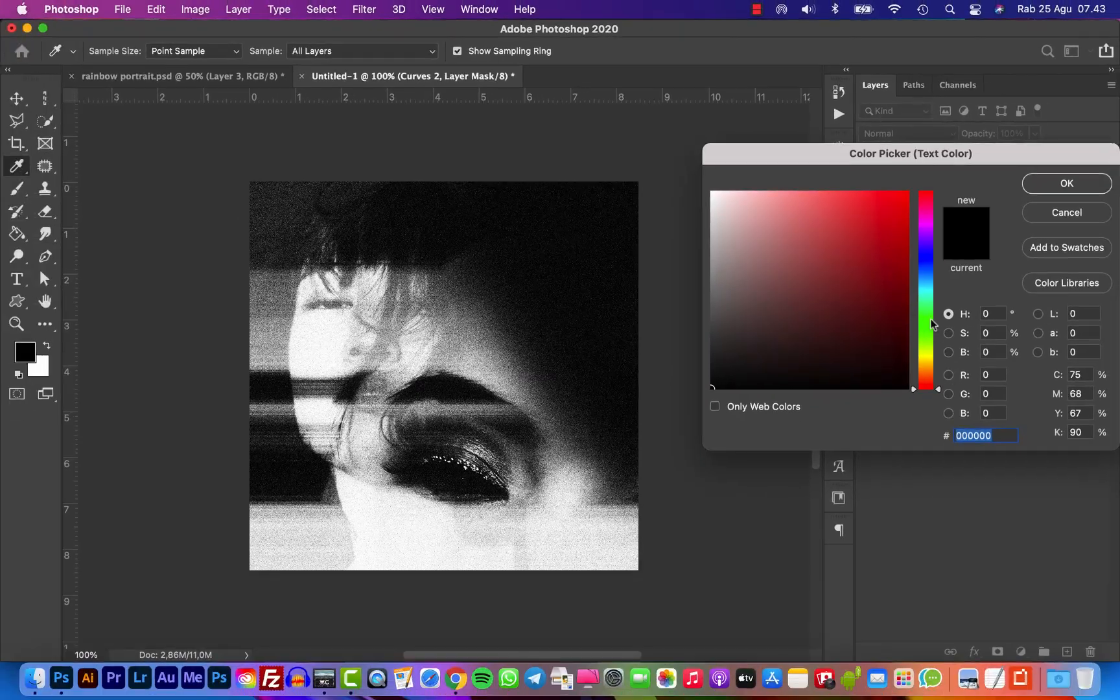
left_click(938, 347)
mouse_move(887, 281)
left_mouse_down()
mouse_move(933, 208)
mouse_move(929, 185)
left_mouse_up()
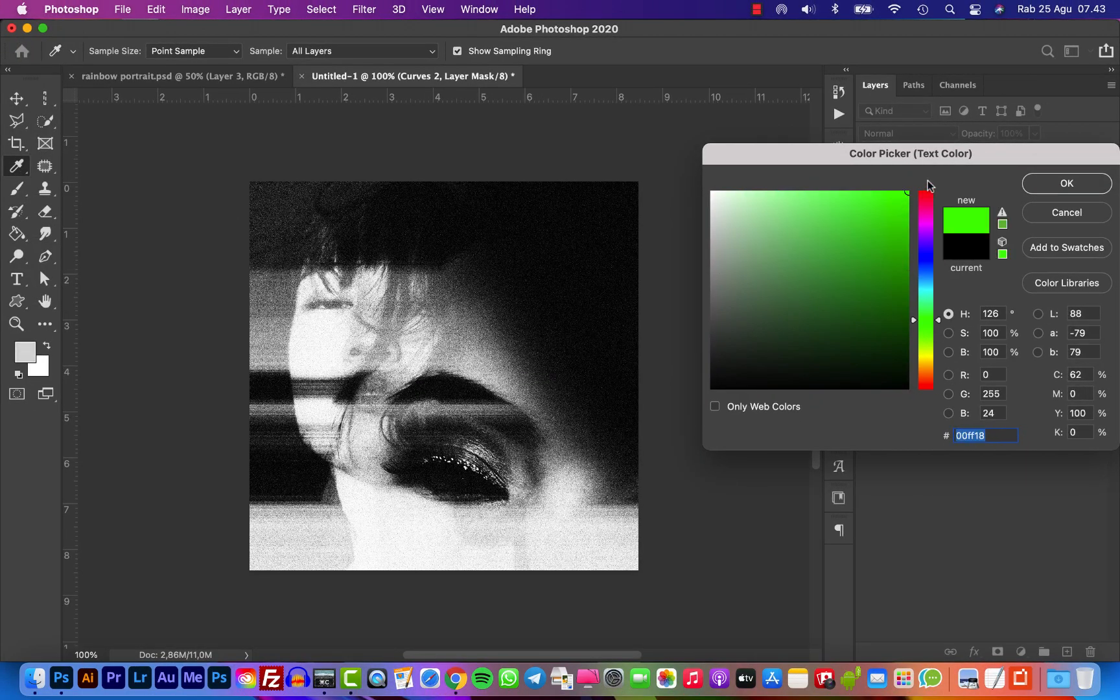
left_click(1034, 184)
left_click(431, 291)
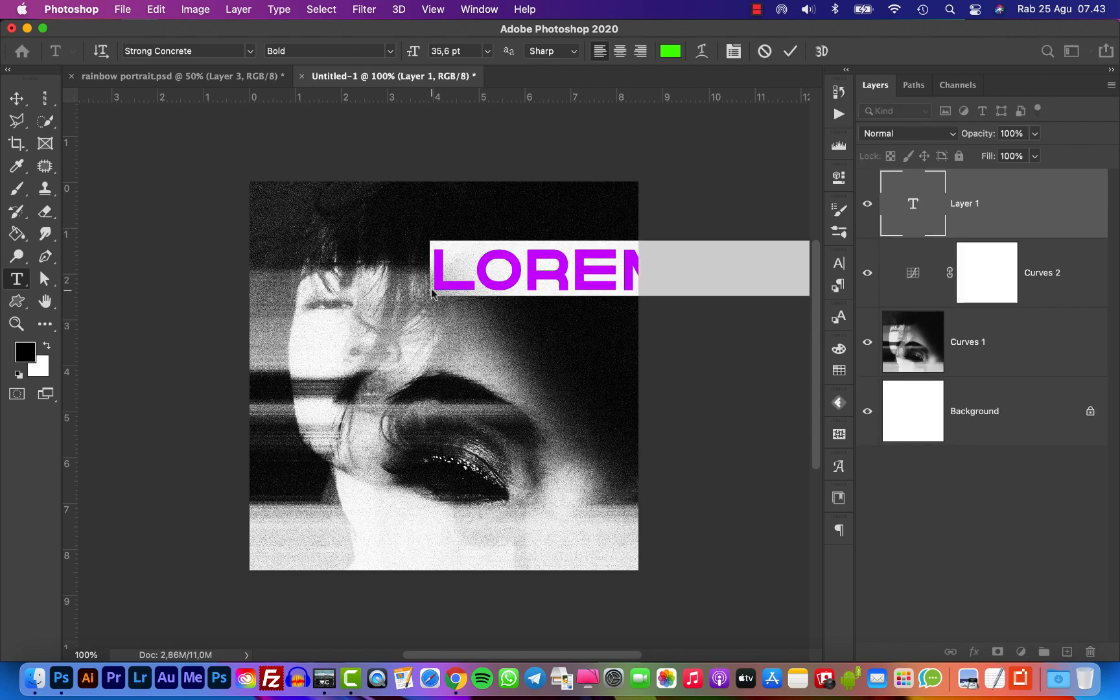
type("escape")
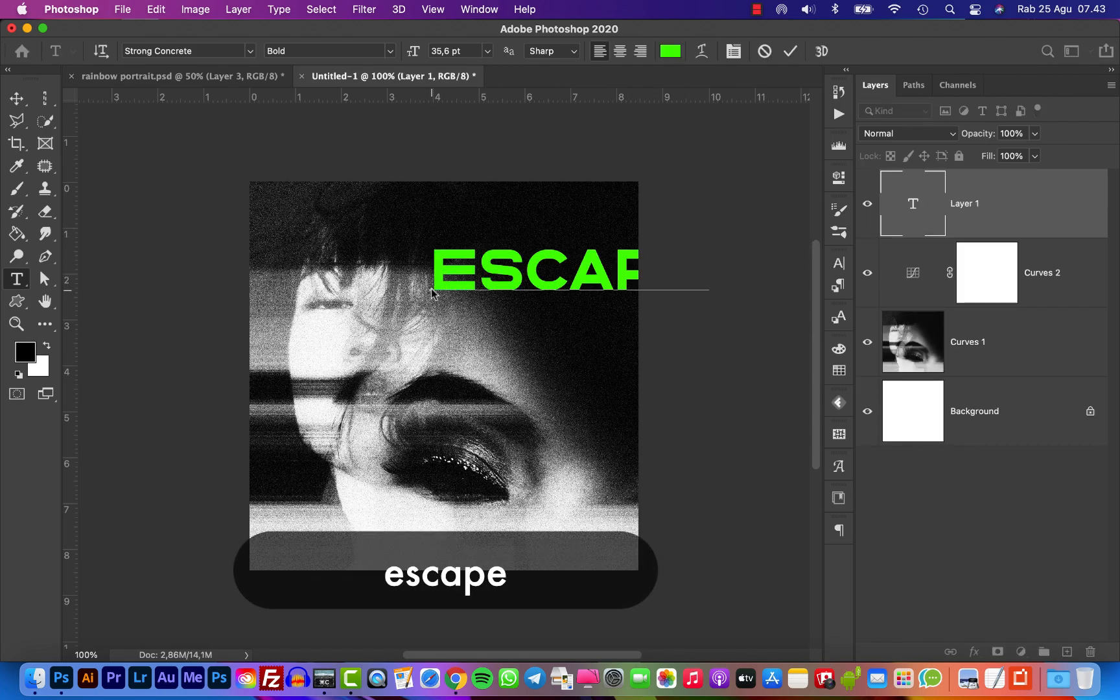
Commit the "escape" text and scale it down to about half size so the whole word fits inside the canvas
left_click(17, 98)
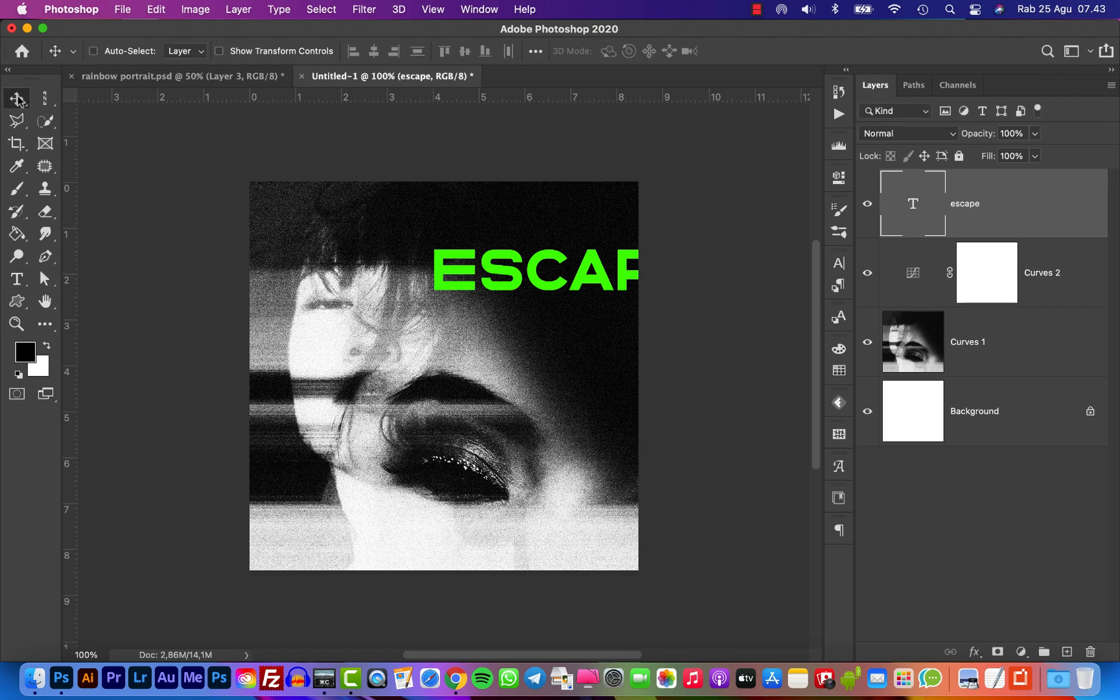
key("super+t")
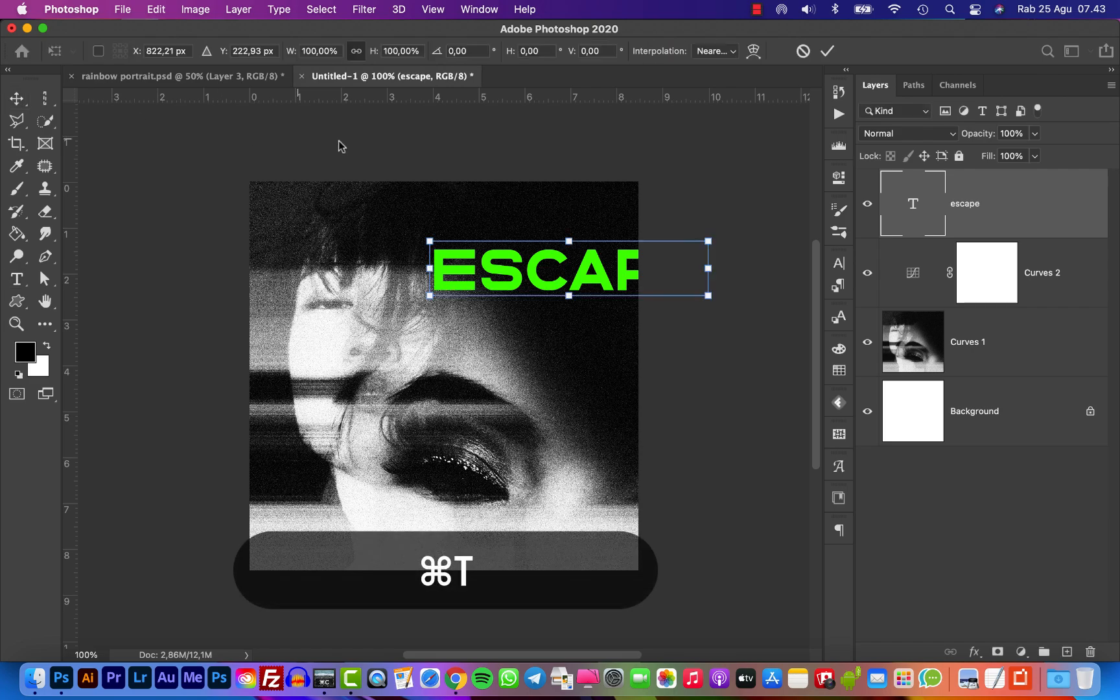
left_click_drag(708, 296, 573, 266)
key("Return")
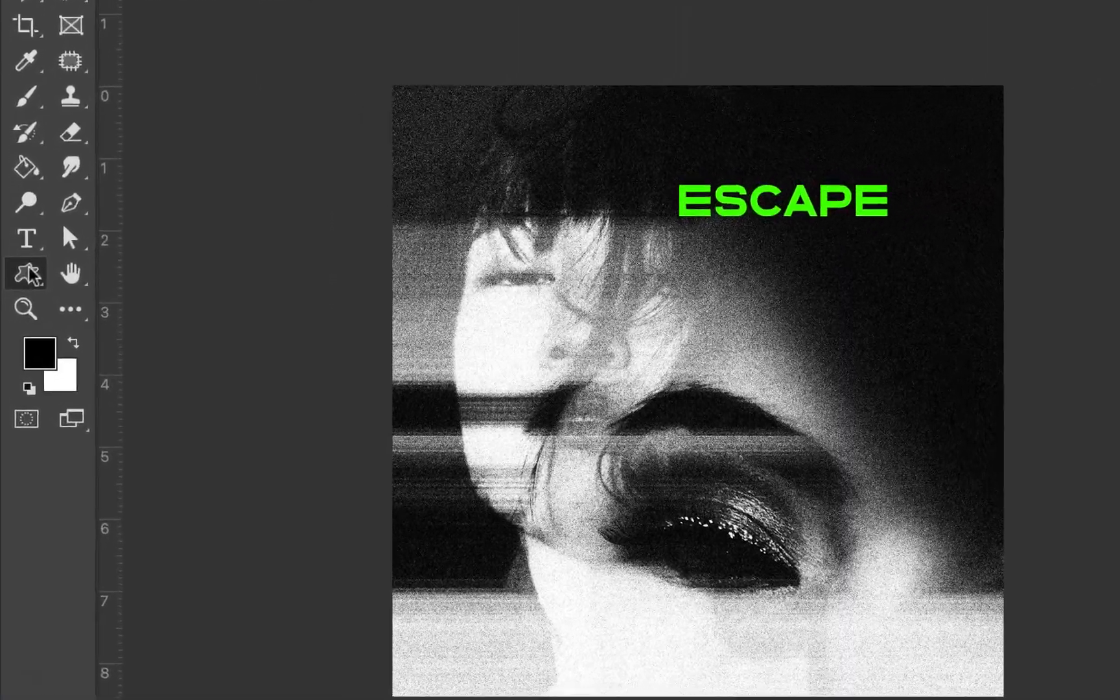
Draw an ellipse about 448 by 162 px below the "escape" text, with no fill and a 5 px bright green stroke
left_click(19, 297)
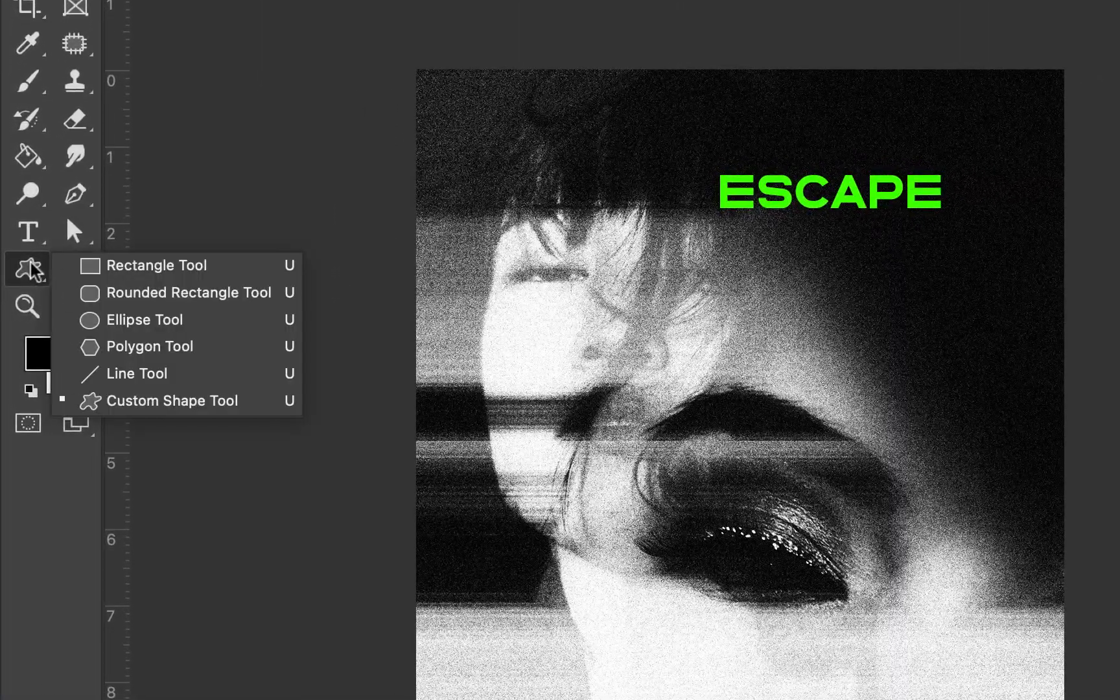
left_click(123, 322)
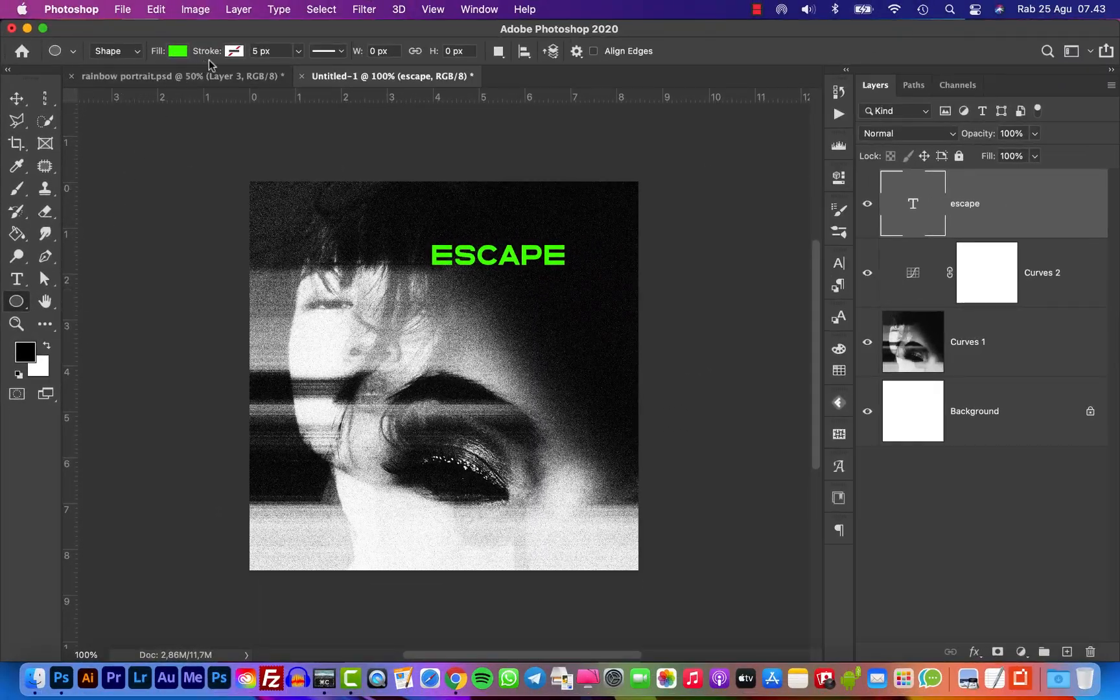
left_click(233, 52)
left_click(136, 139)
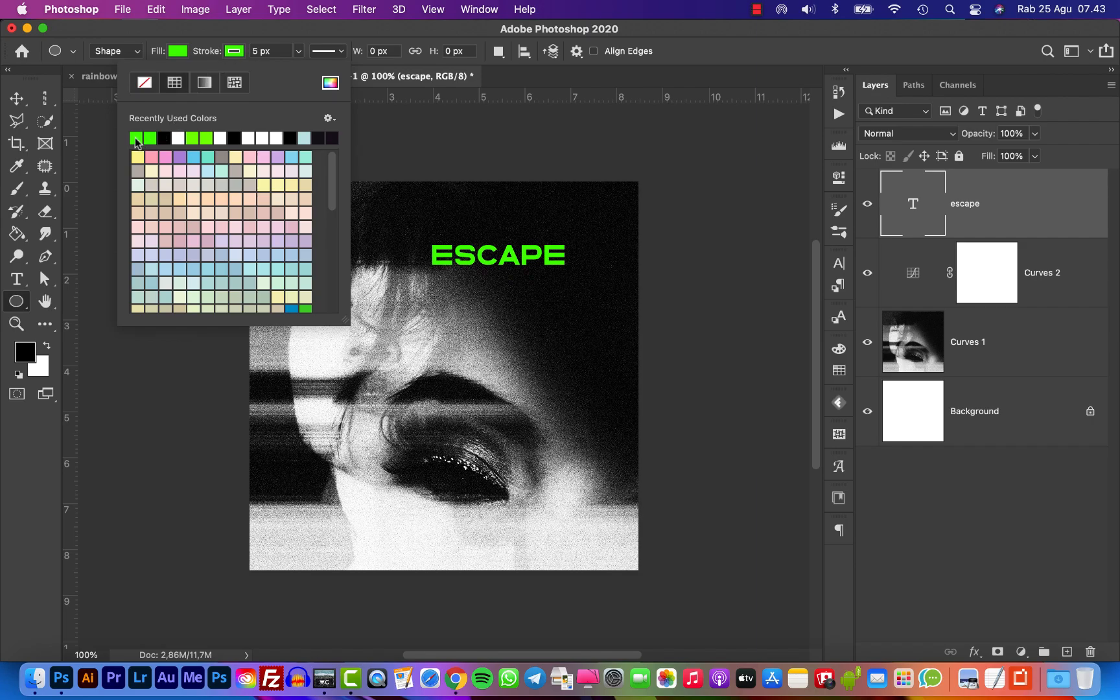
left_click(177, 52)
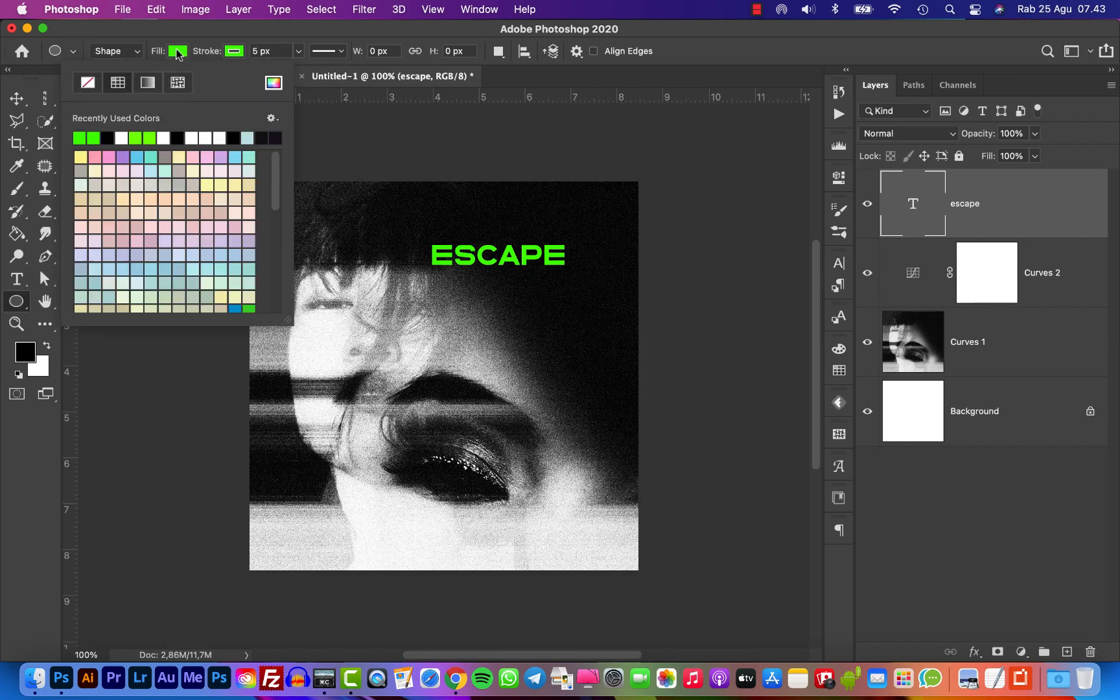
left_click(88, 83)
left_click(317, 263)
left_click_drag(350, 280, 523, 348)
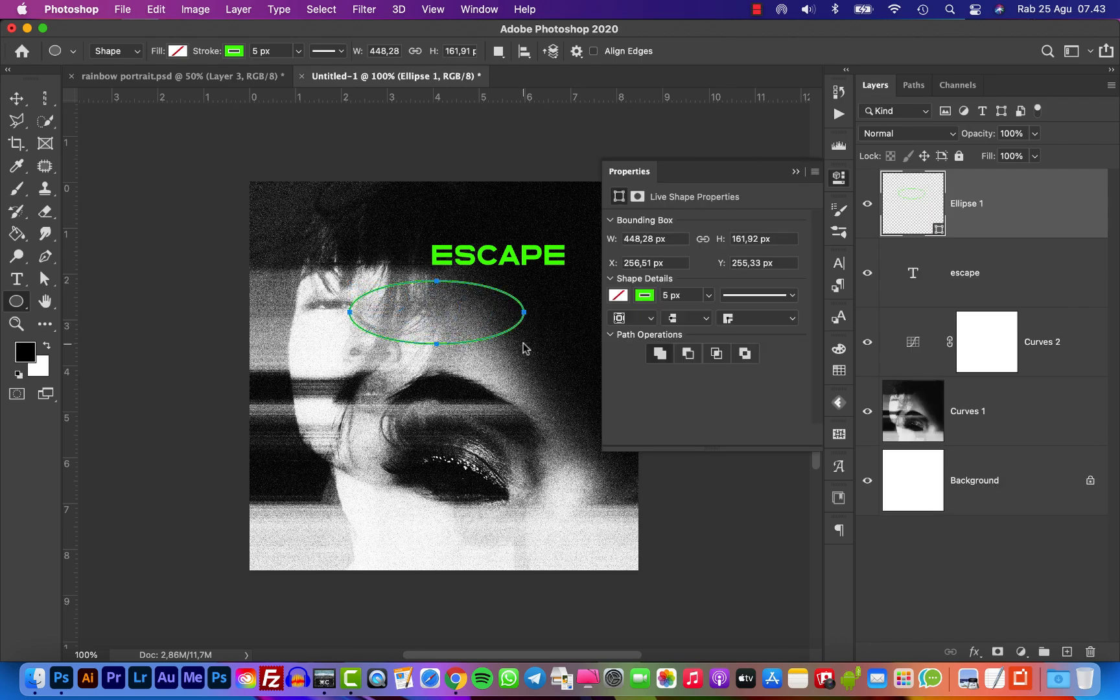
left_click(794, 172)
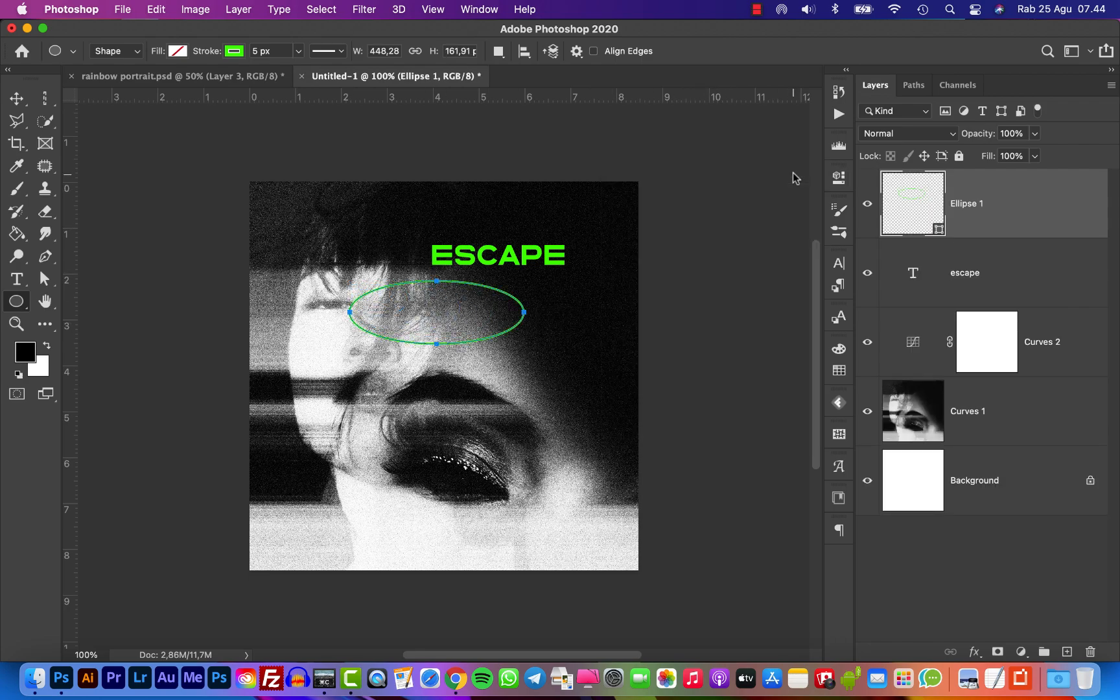
Align the ellipse and the "escape" text to the horizontal and vertical centres of the canvas, then clear the selection
key("super+a")
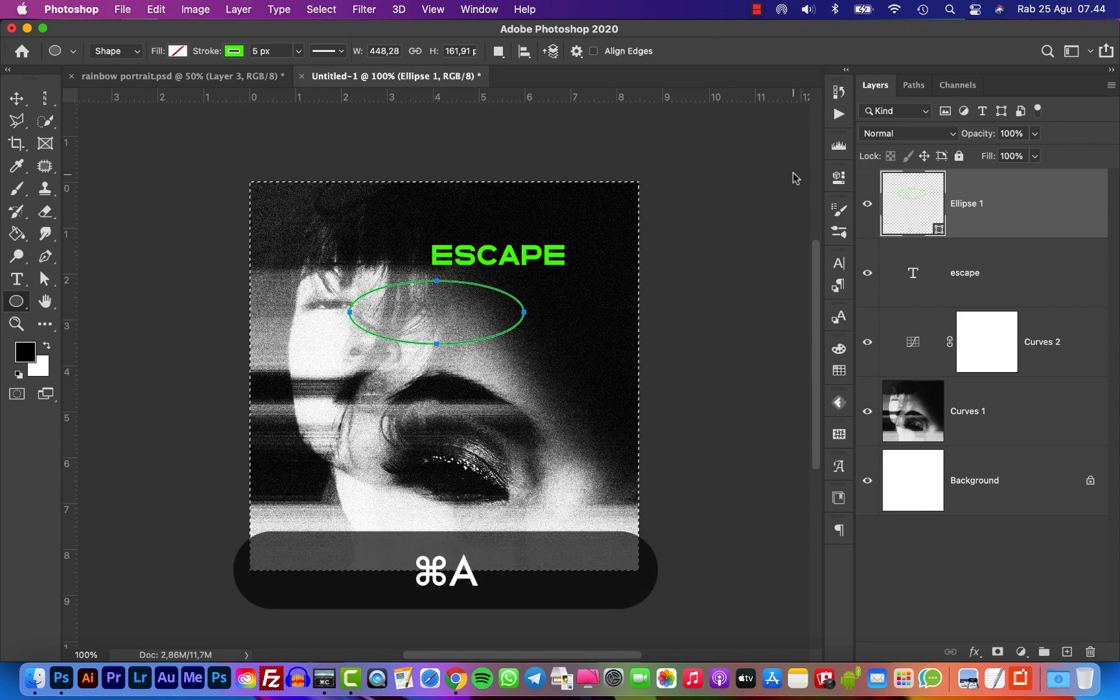
left_click(954, 257, "super")
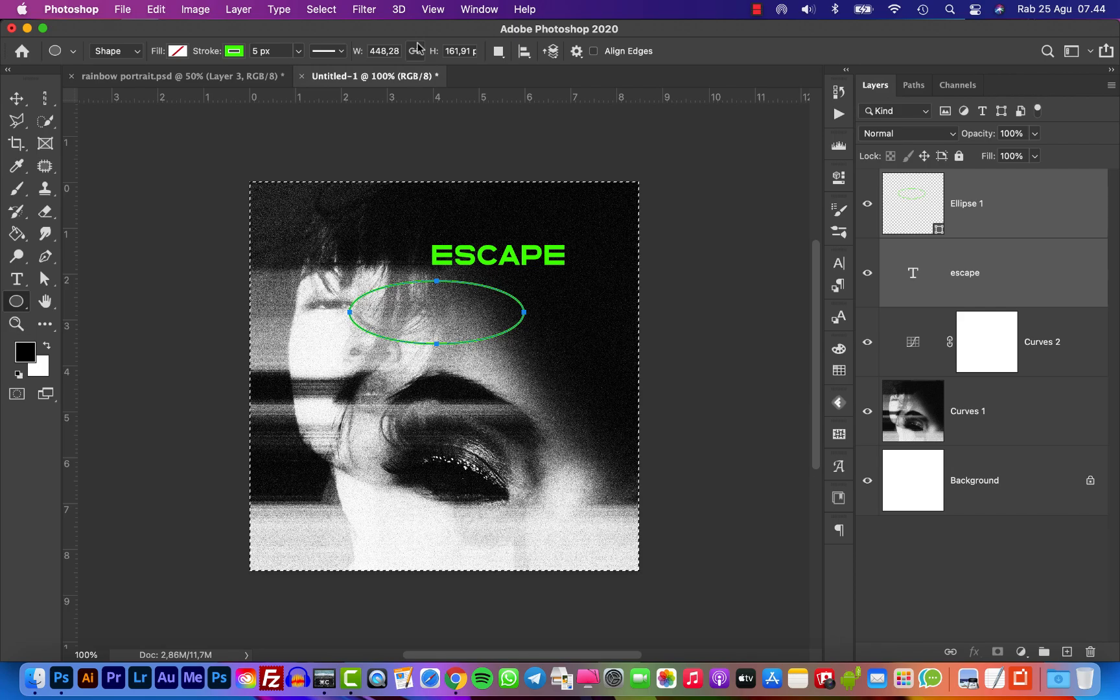
key("v")
left_click(372, 51)
left_click(464, 52)
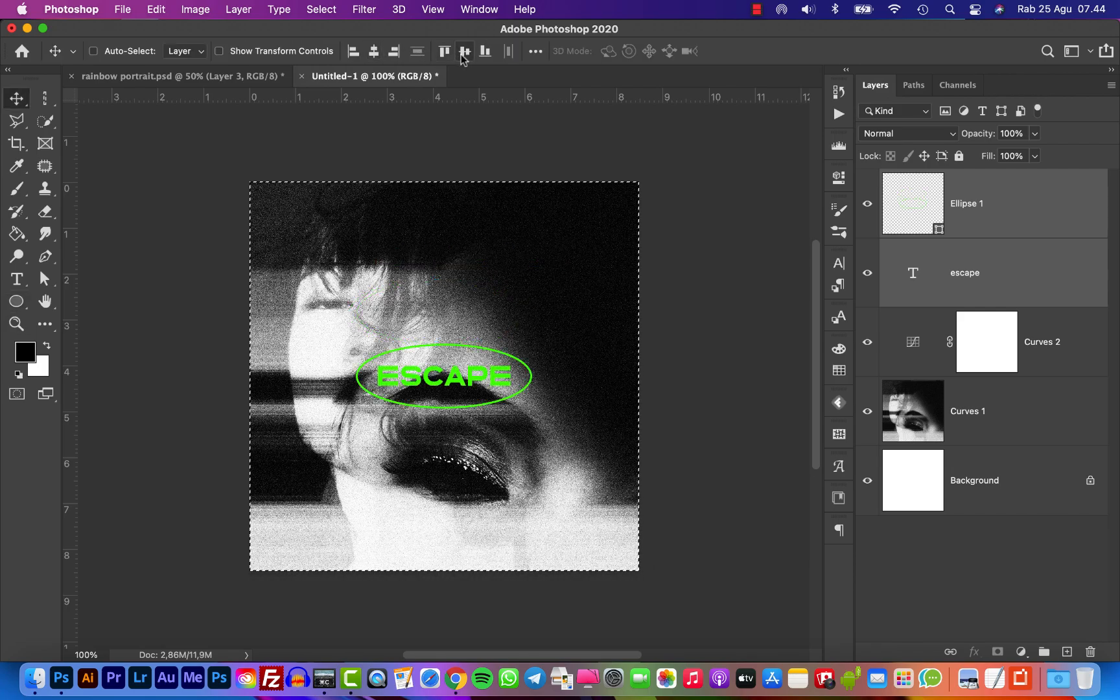
key("super+d")
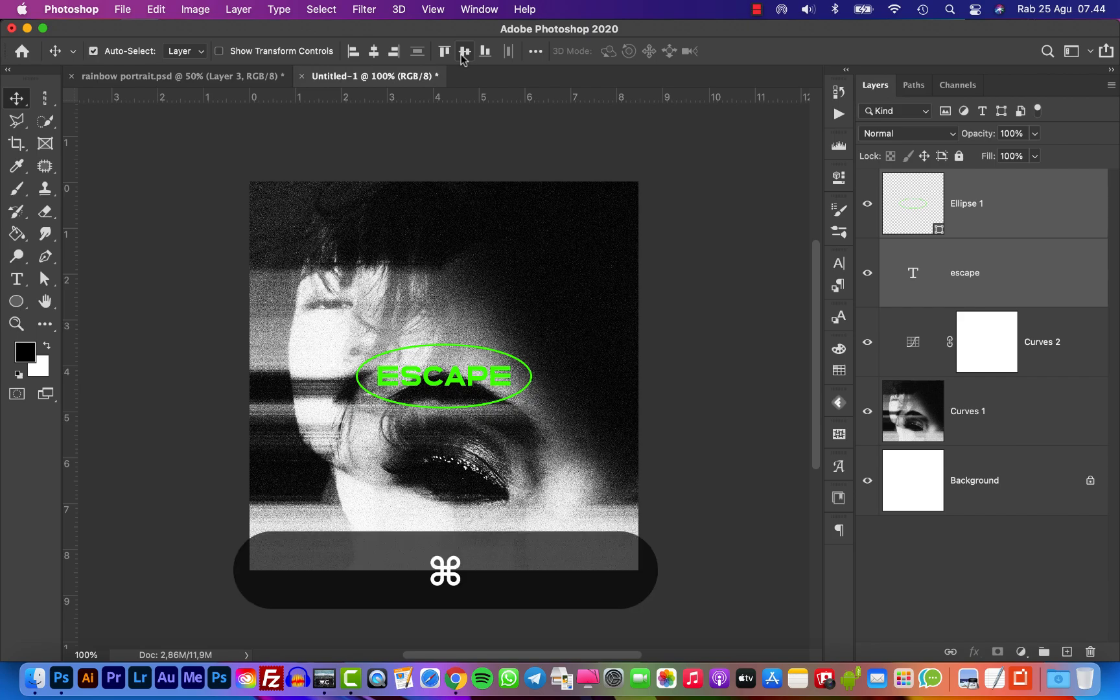
Free Transform the ellipse and "escape" text together, placing them over the dark upper part of the image
key("super+t")
key("shift")
left_click_drag(531, 409, 555, 235)
key("Return")
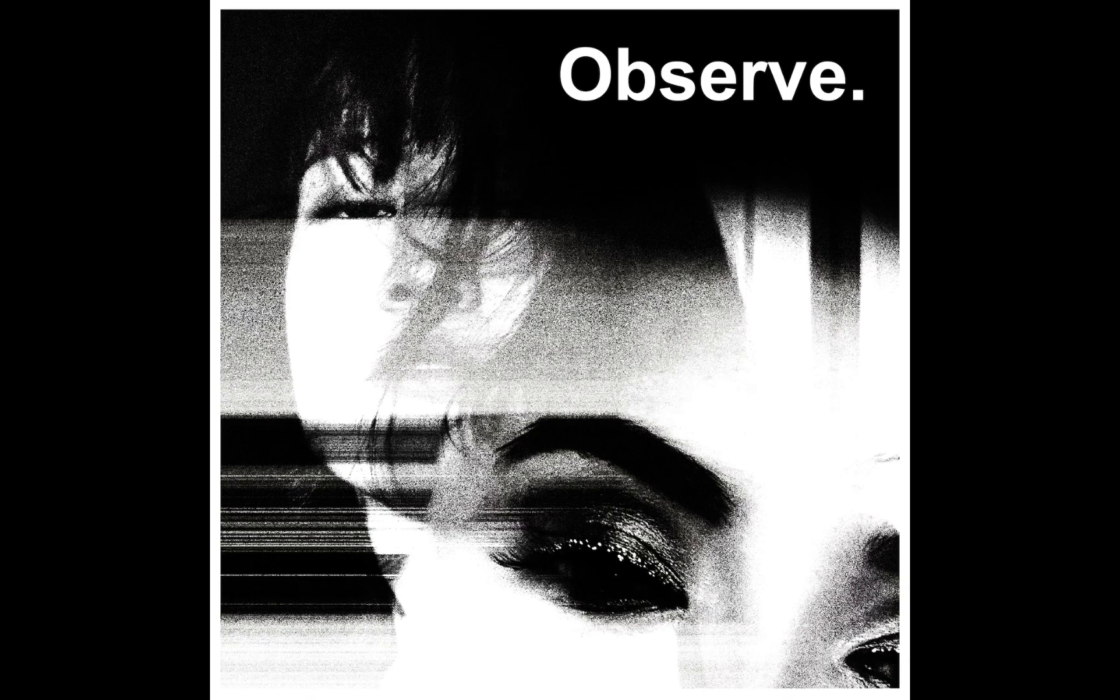